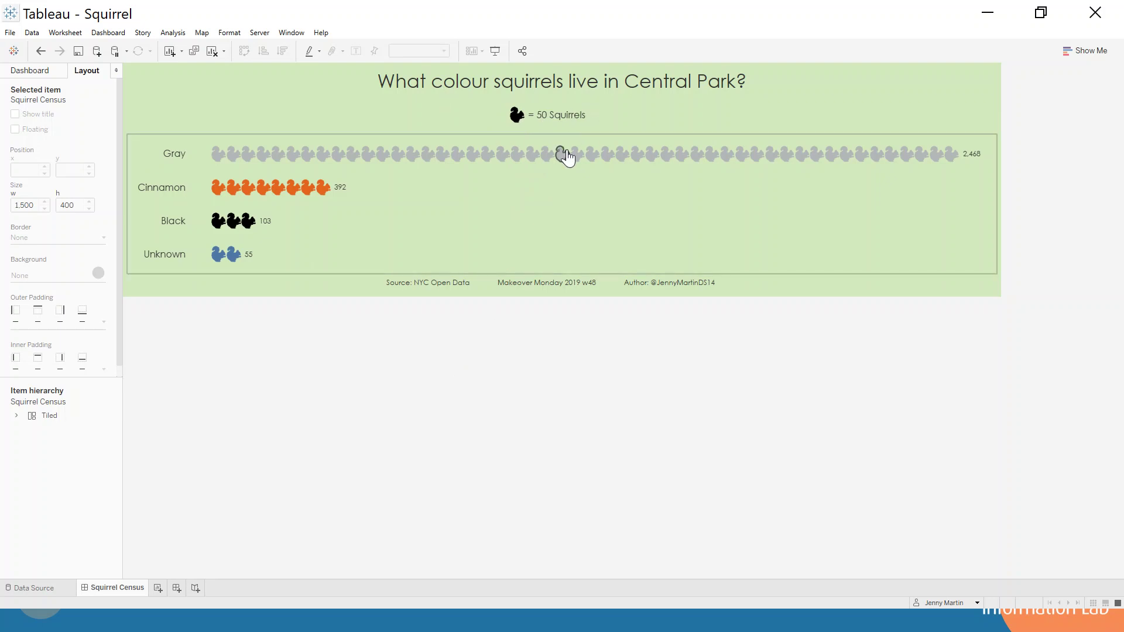
Step: Glance at the squirrel census data, then add a new blank worksheet
click(48, 586)
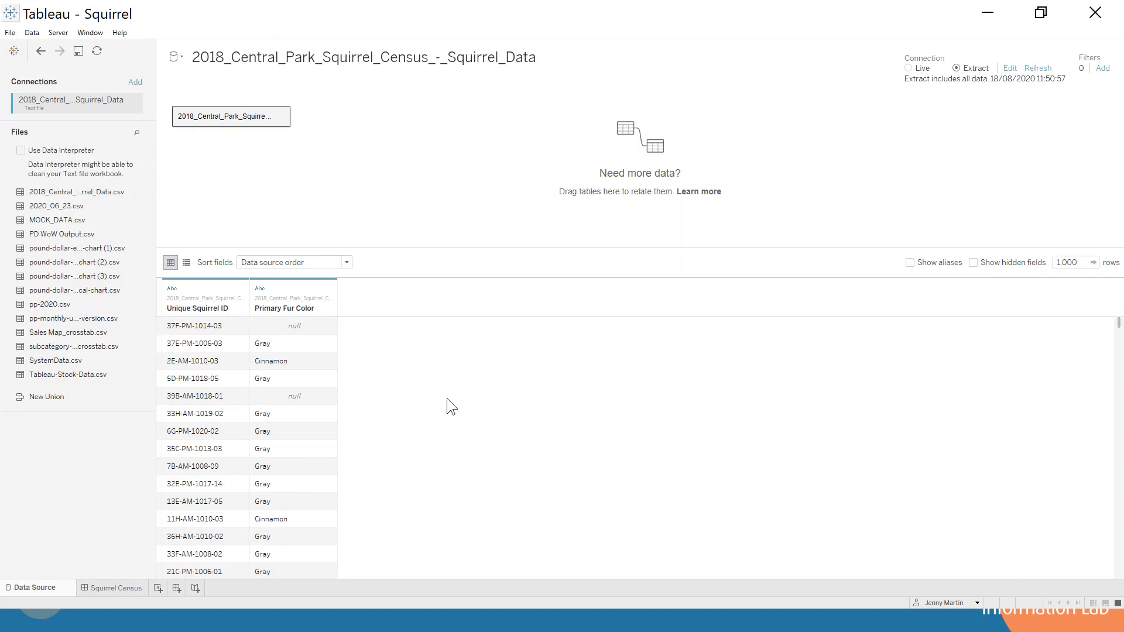
click(101, 586)
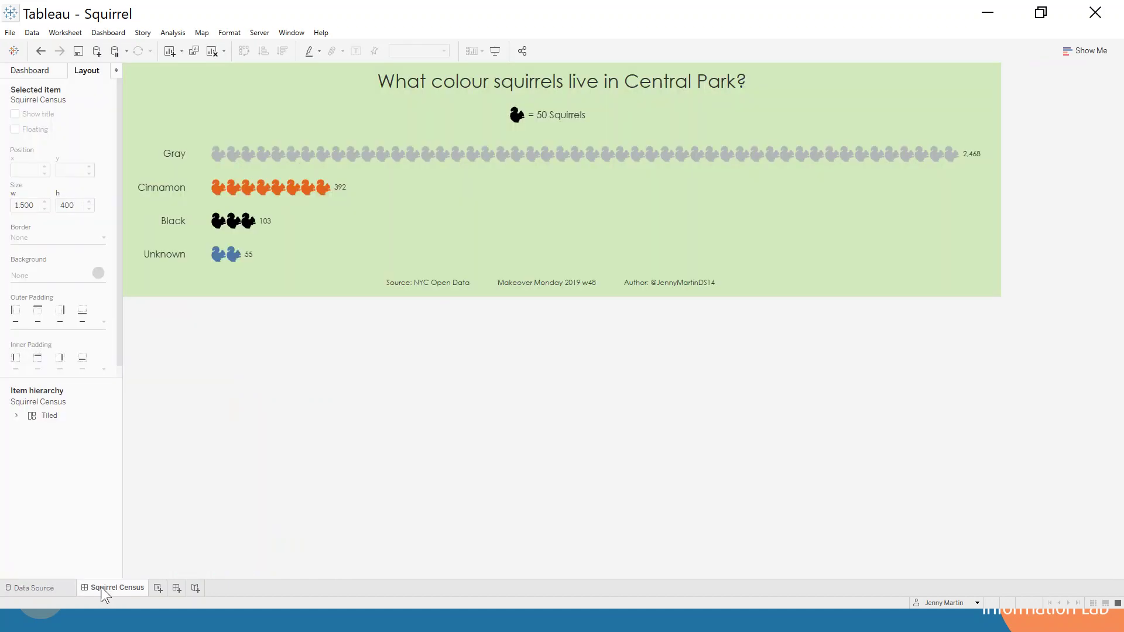
click(158, 588)
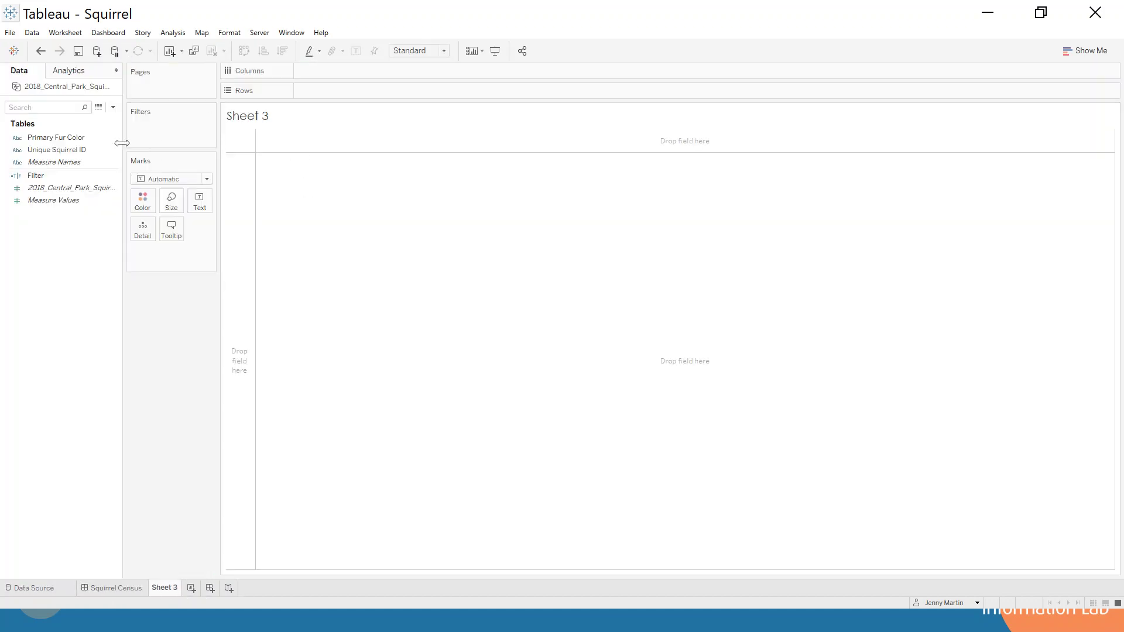
Step: Put Primary Fur Color on Rows and Unique Squirrel ID on Detail, fitted to Entire View
drag(58, 139, 352, 90)
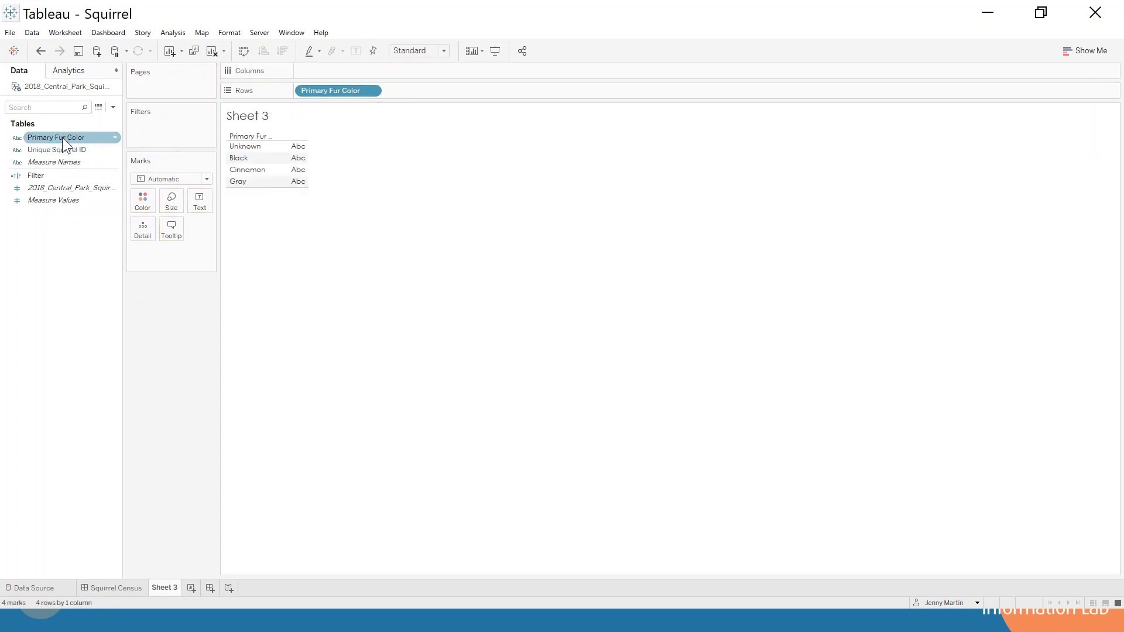
drag(65, 149, 144, 235)
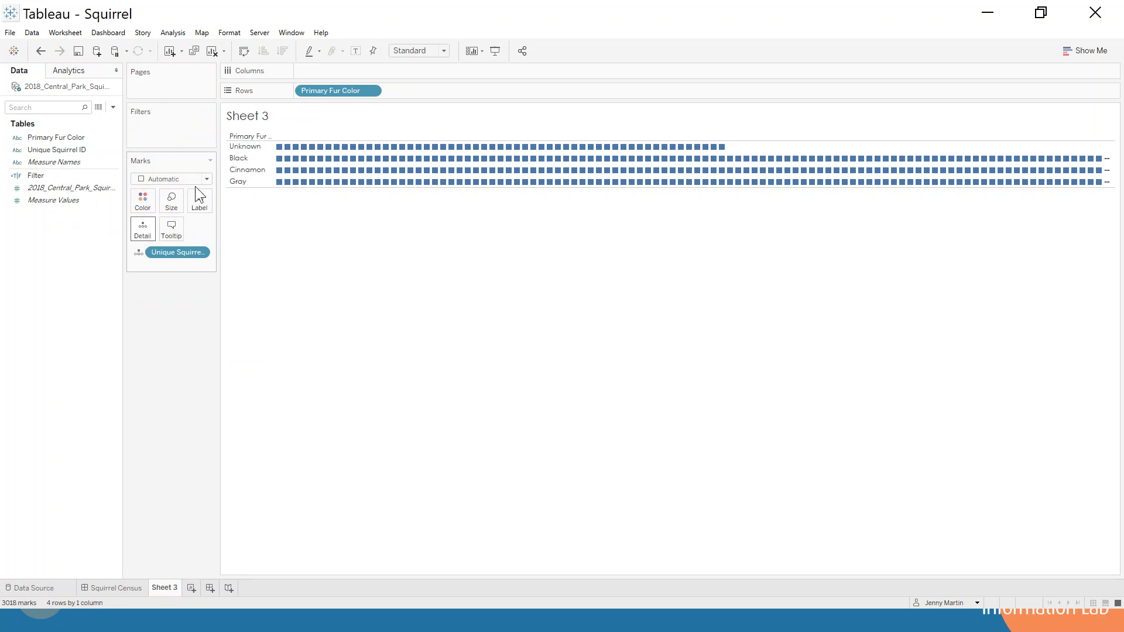
click(432, 53)
click(427, 92)
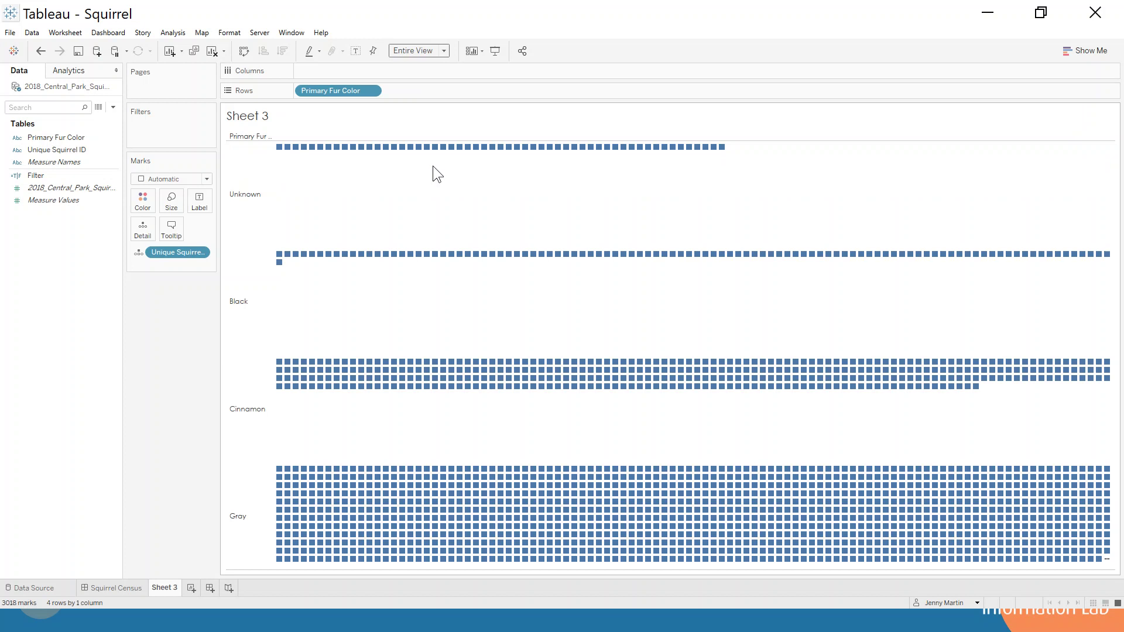
Step: Switch the marks to Shape and assign the squirrel icon from the Squirrel palette
click(206, 178)
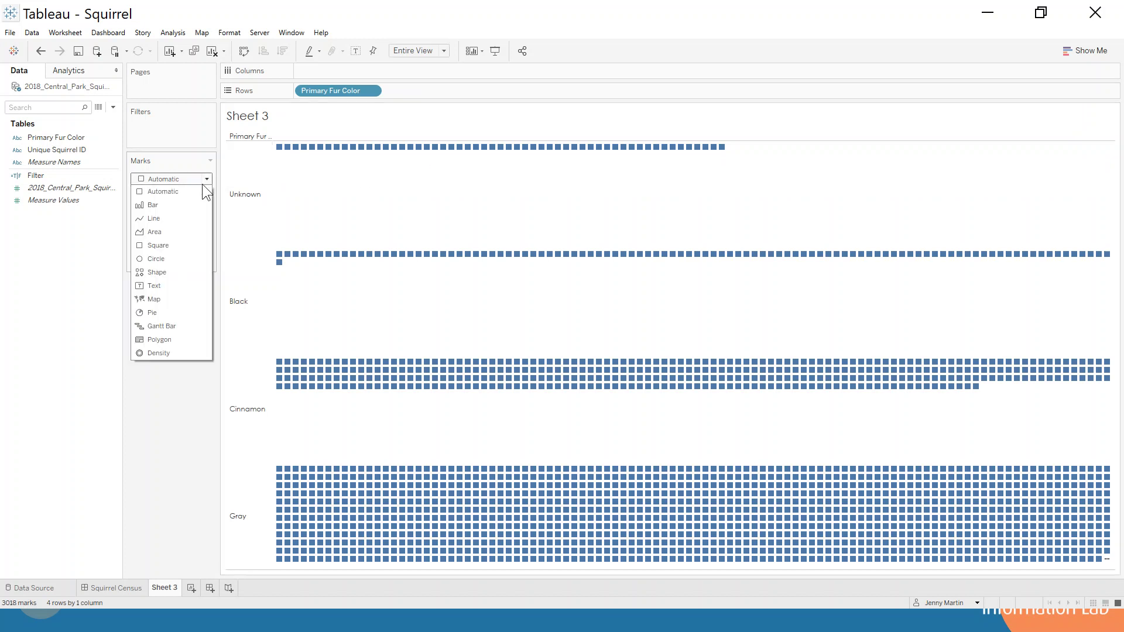
click(181, 272)
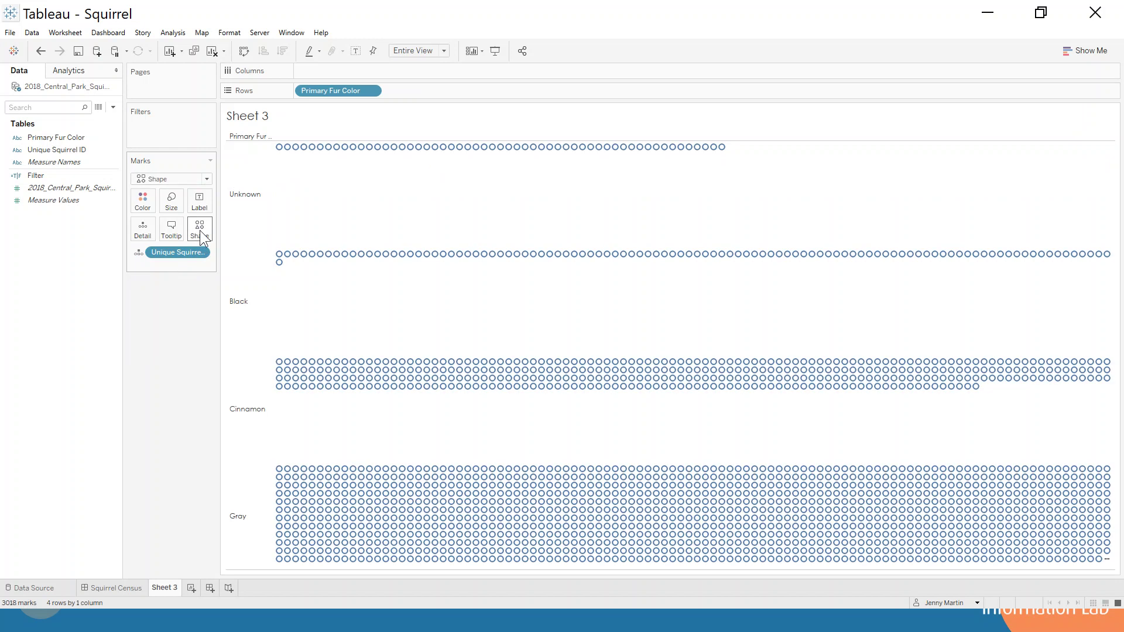
click(199, 231)
click(213, 311)
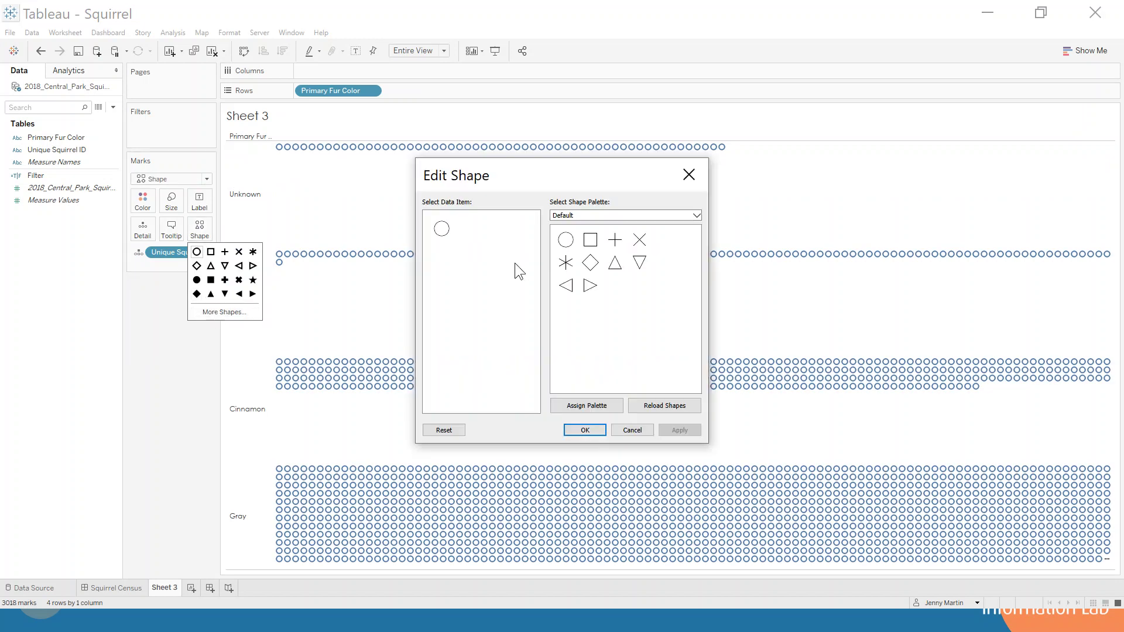
click(589, 218)
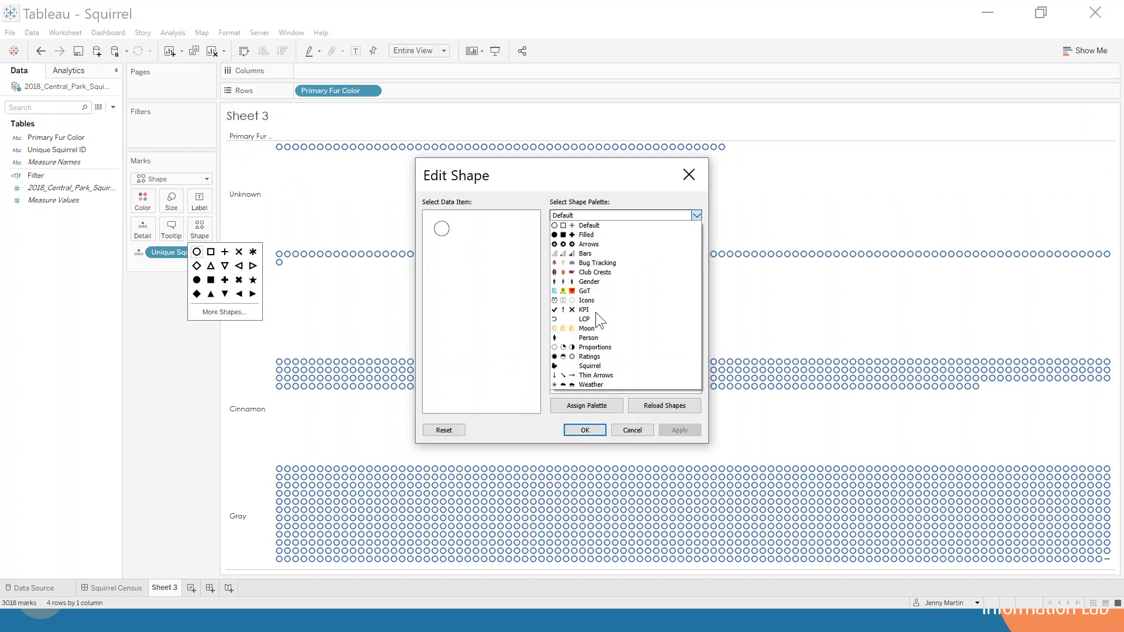
click(597, 363)
click(441, 229)
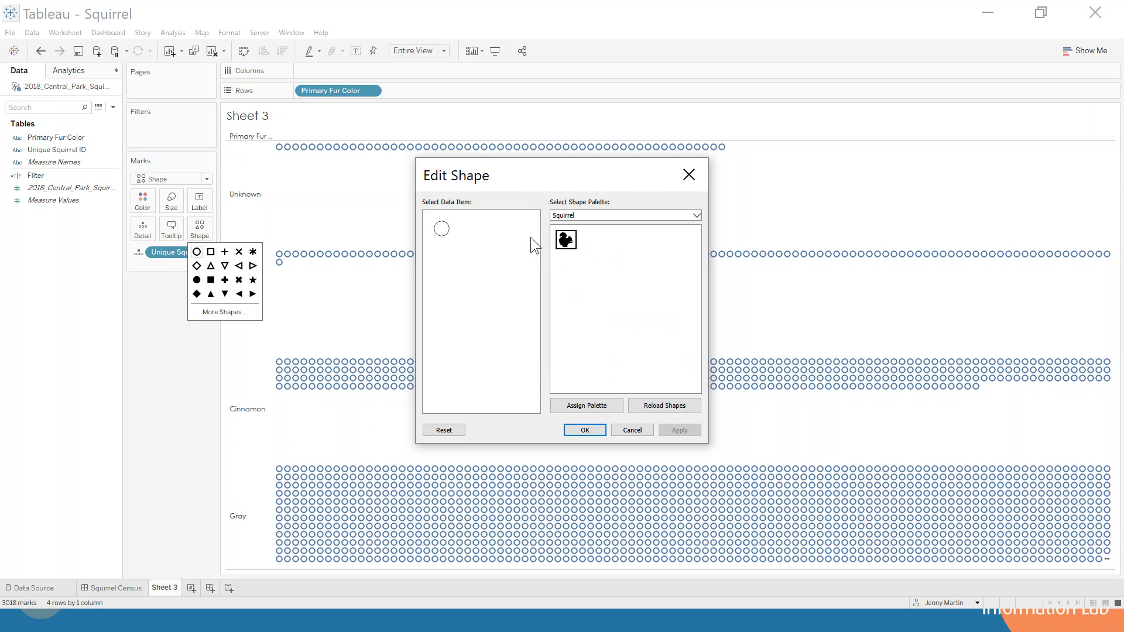
click(565, 240)
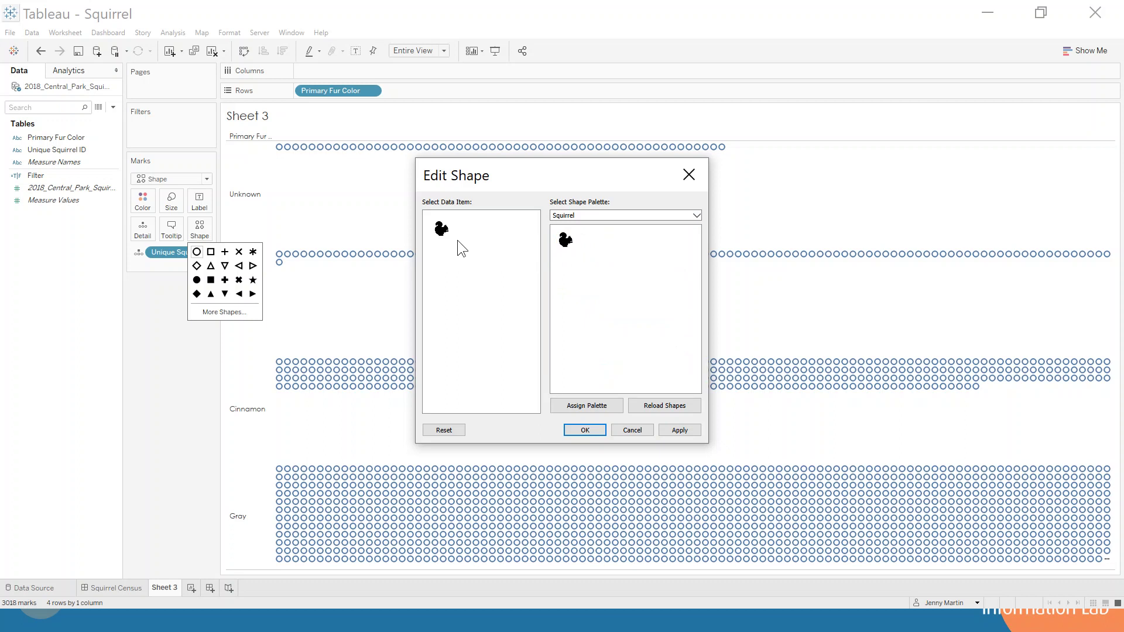
click(584, 430)
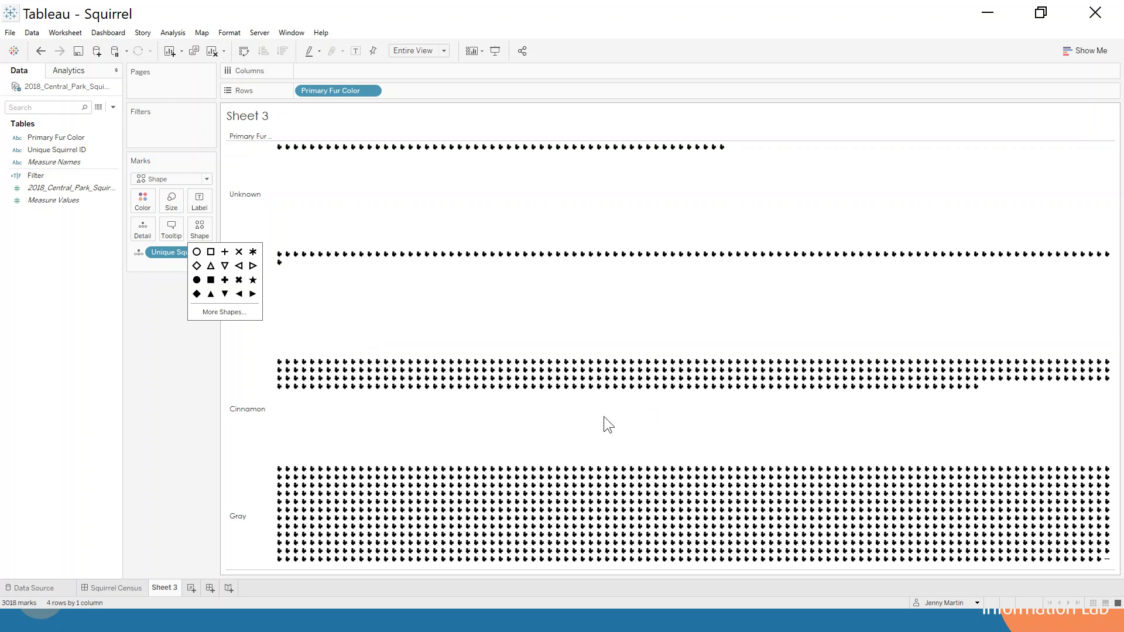
mouse_move(1107, 567)
Step: Create the Grouping calculated field as INT(INDEX()/50) and place it on Columns
click(113, 107)
click(113, 107)
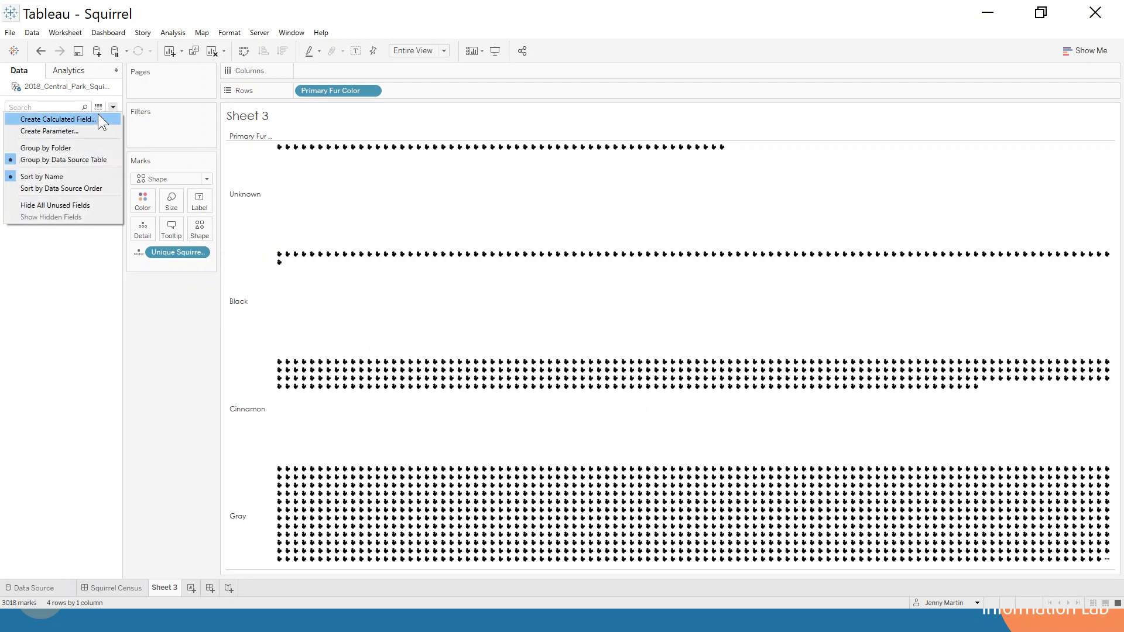
click(97, 115)
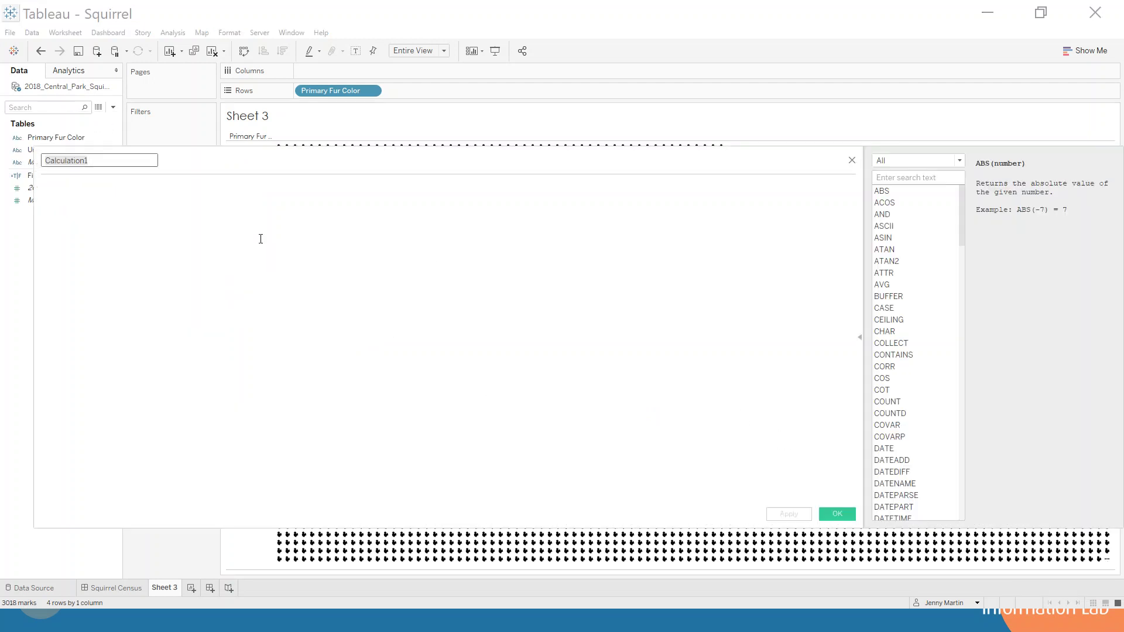
text(Grouping)
key(Tab)
text(I)
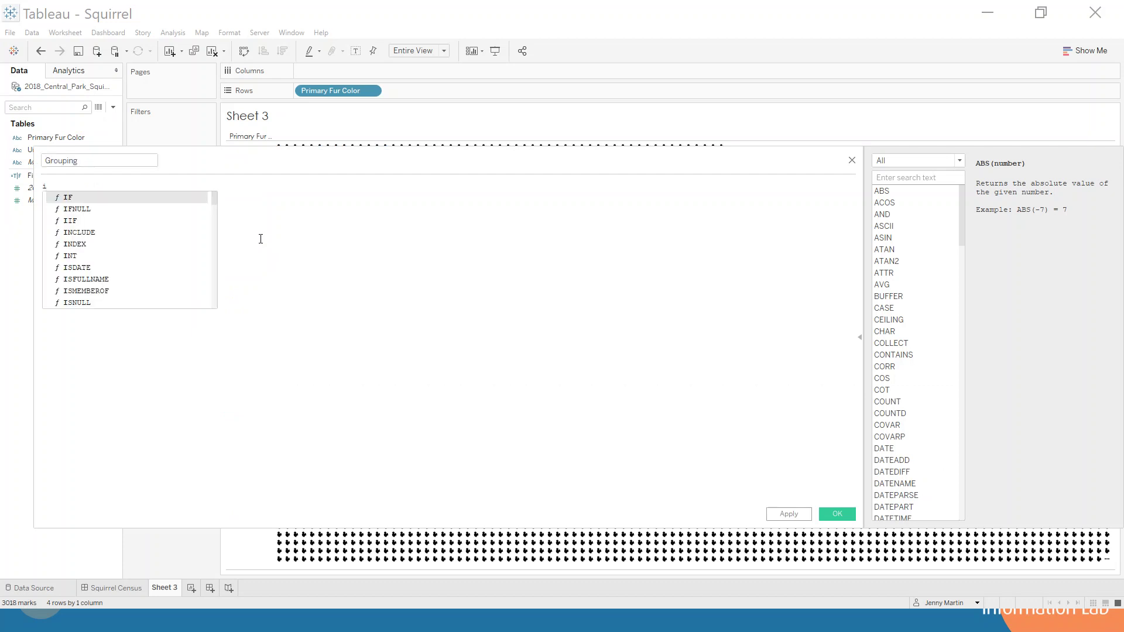
text(nd)
key(Return)
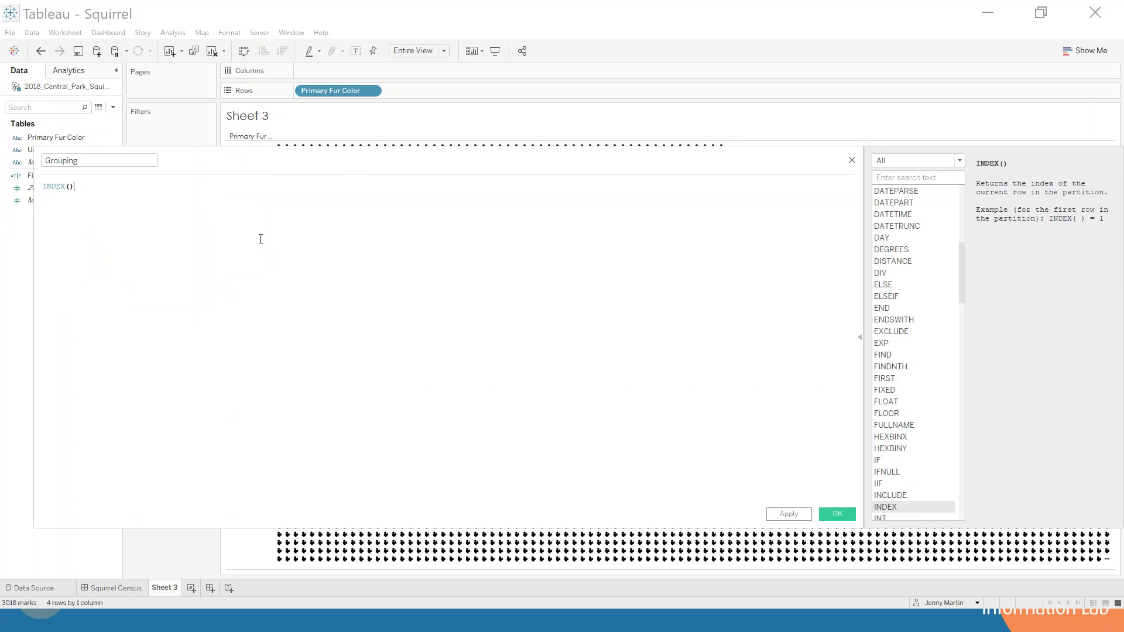
text(/50))
click(42, 186)
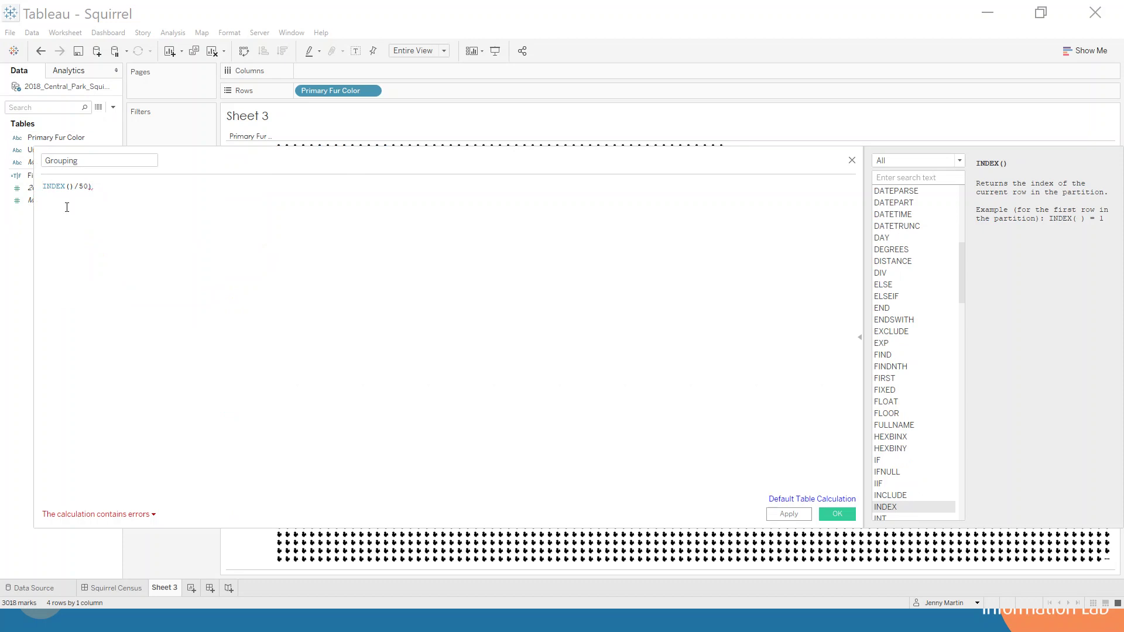
text(()
text(int)
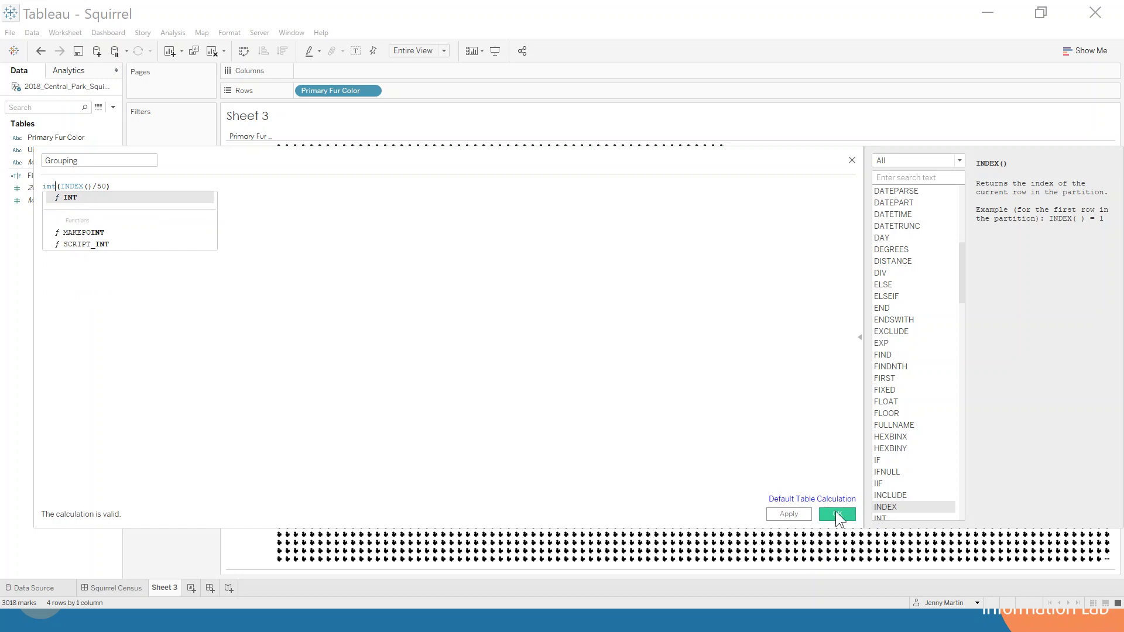
click(837, 513)
drag(42, 193, 328, 72)
Step: Set Grouping to compute using Unique Squirrel ID
right_click(328, 72)
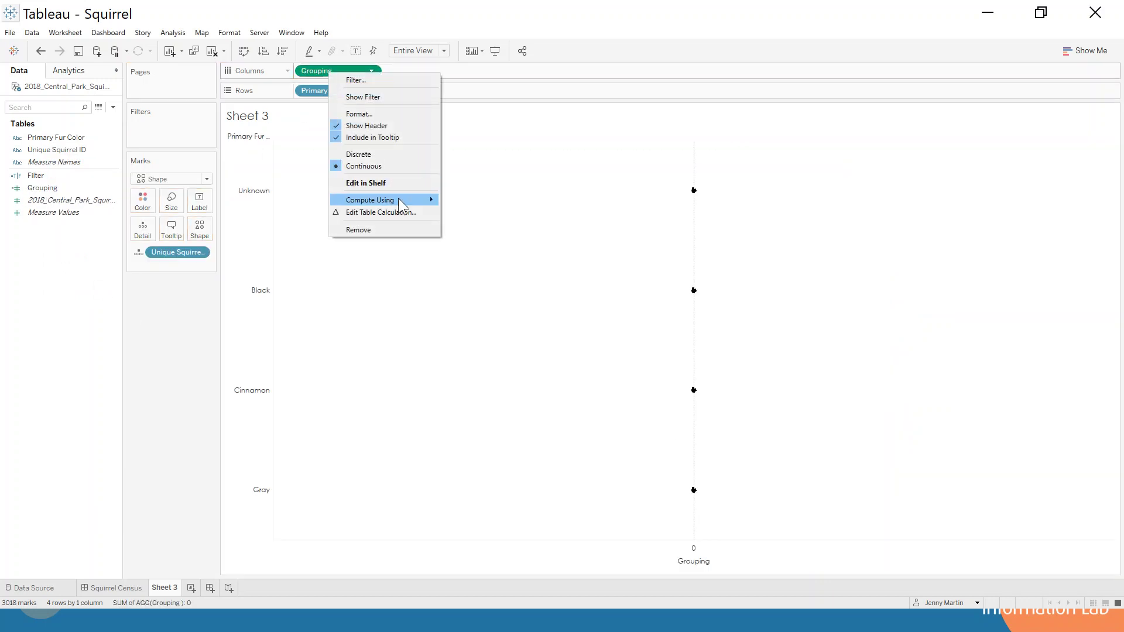
mouse_move(398, 198)
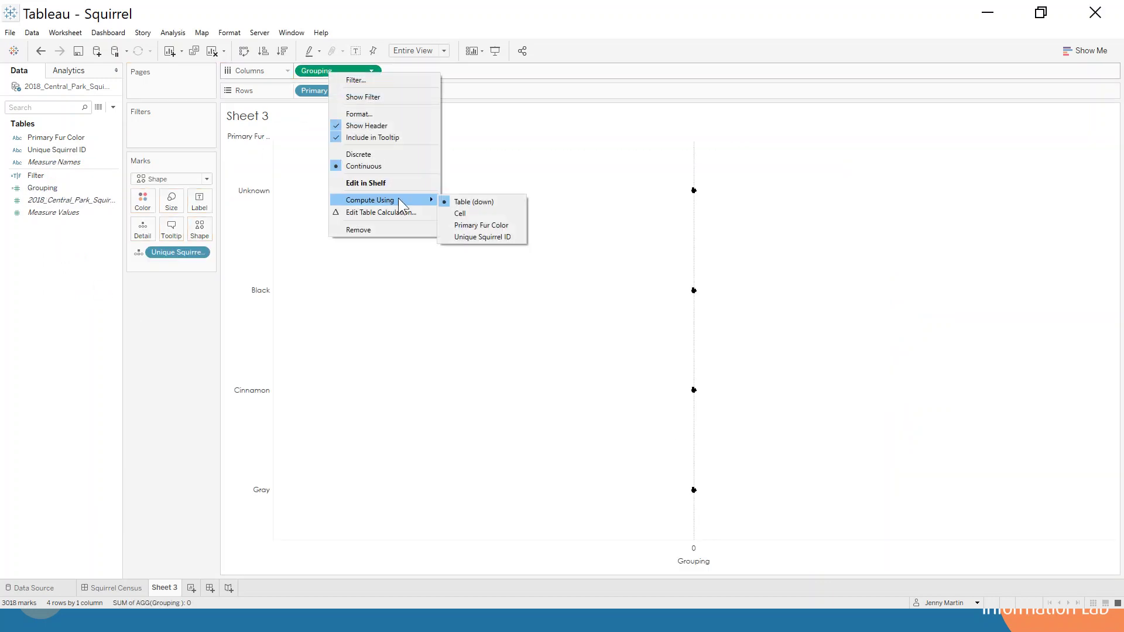
click(462, 237)
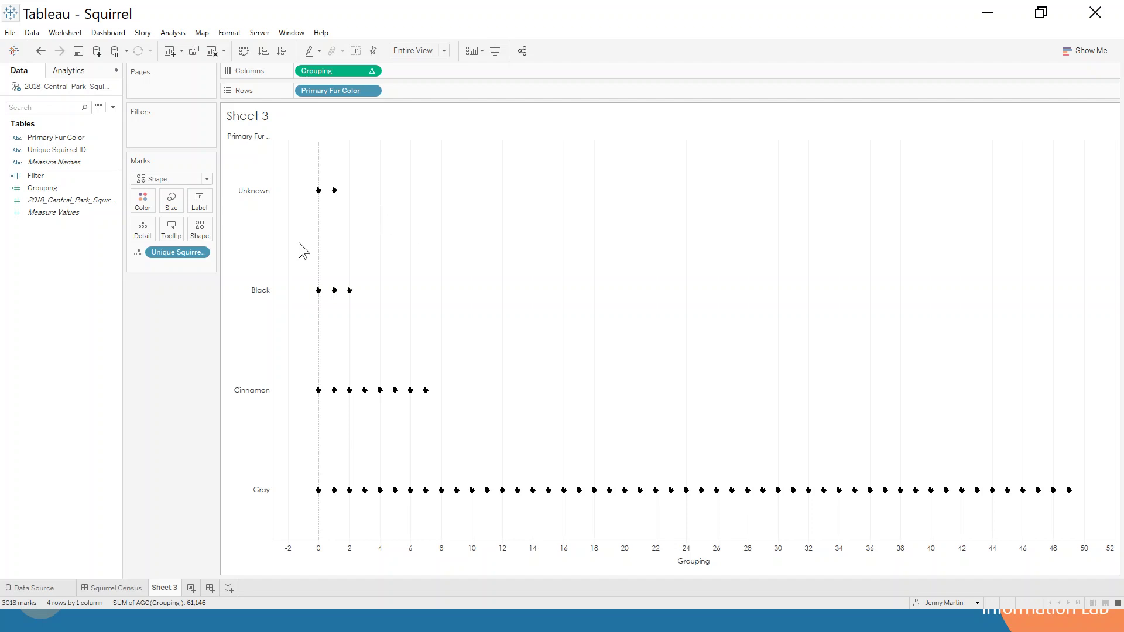
Step: Enlarge the squirrel icons with the Size slider and inspect the Unknown row's marks
click(178, 202)
drag(205, 226, 225, 232)
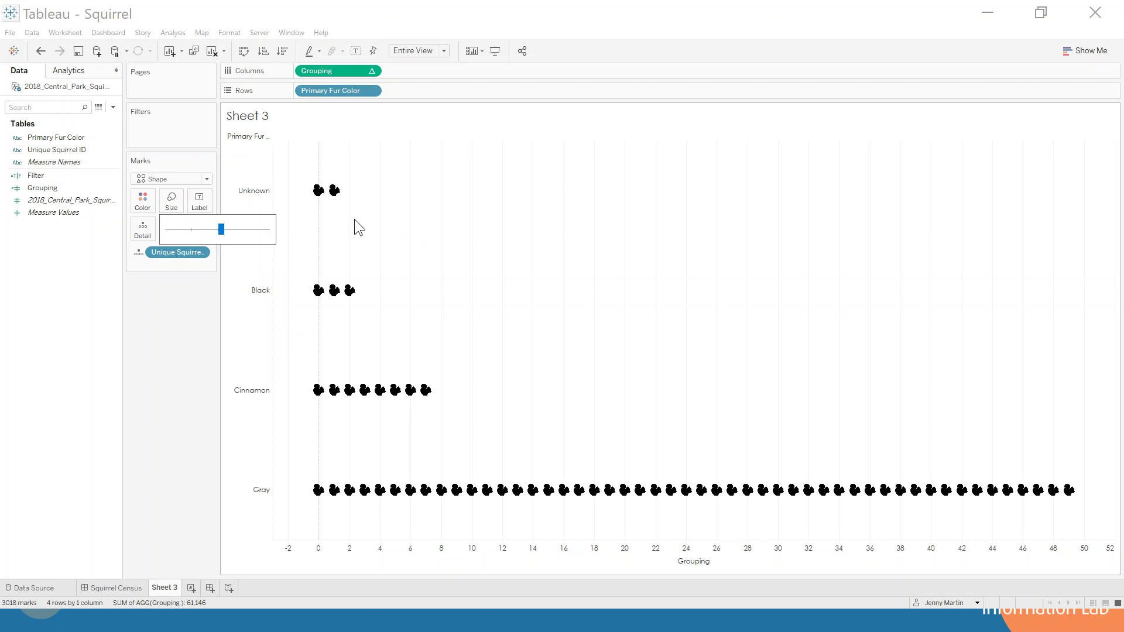
mouse_move(321, 194)
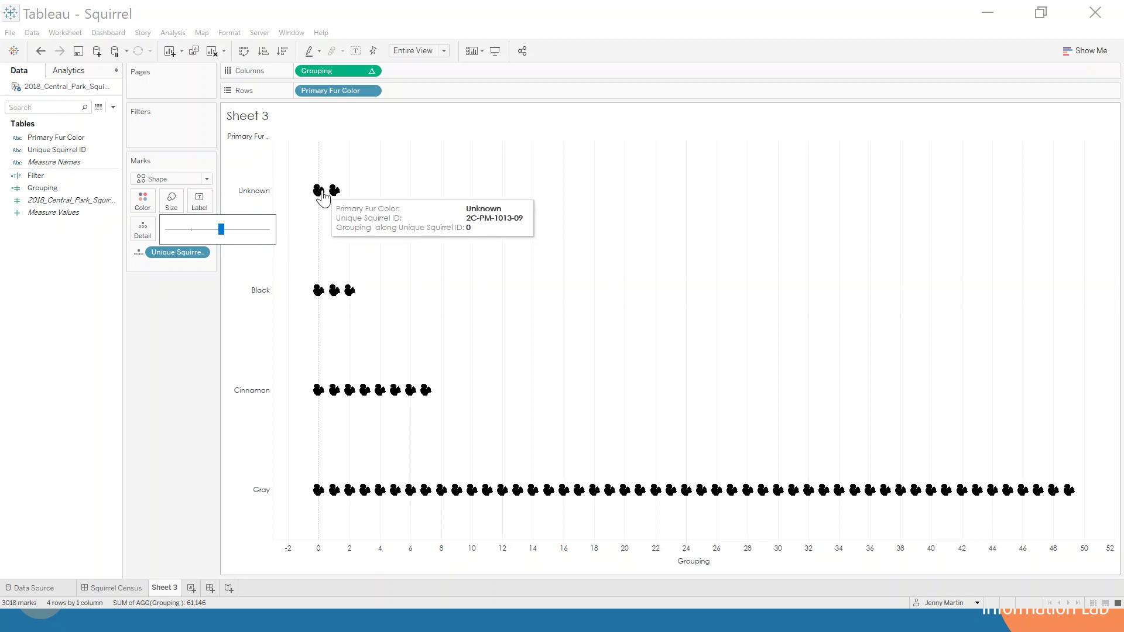
drag(342, 182, 312, 202)
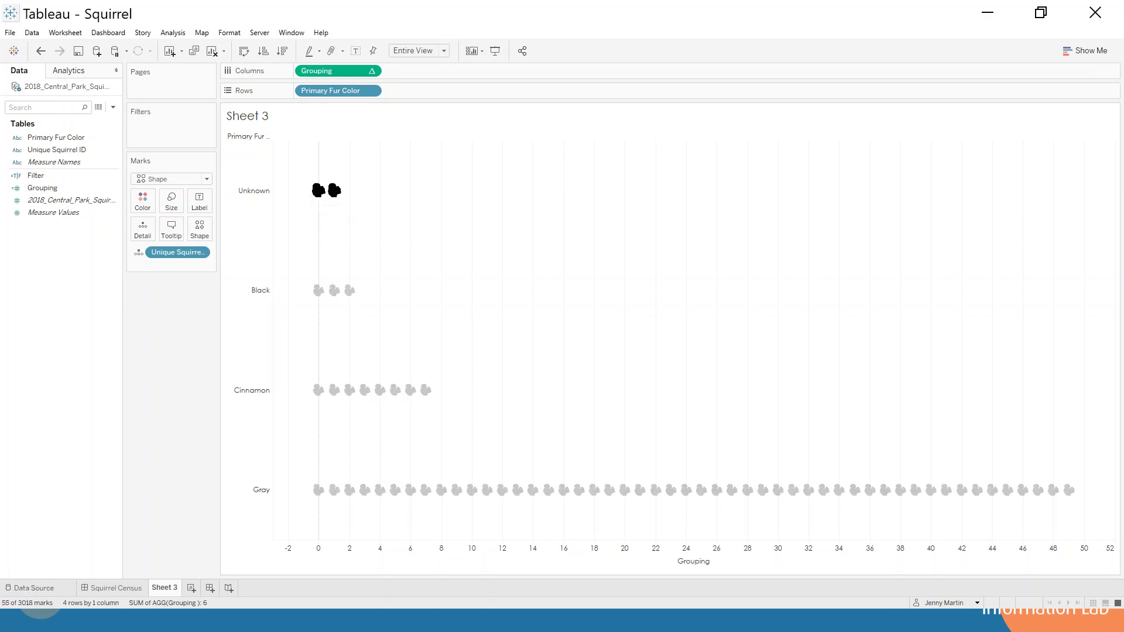
click(330, 216)
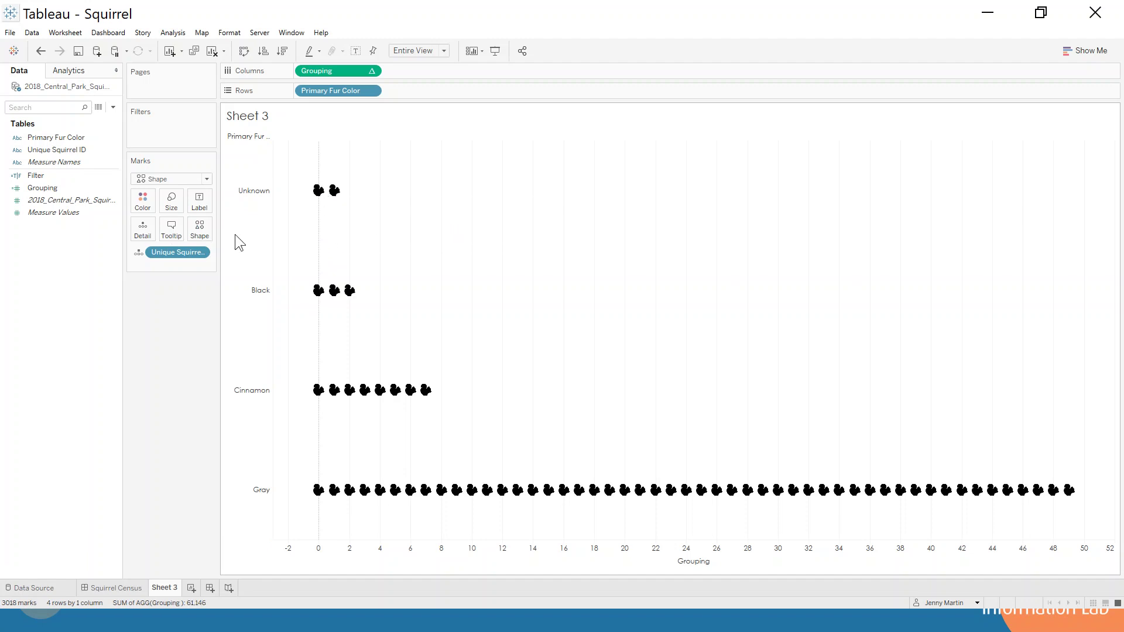
Step: Open the Filter calculation, (INDEX()-1) % 50 = 0, in the editor to review it
right_click(41, 175)
click(69, 225)
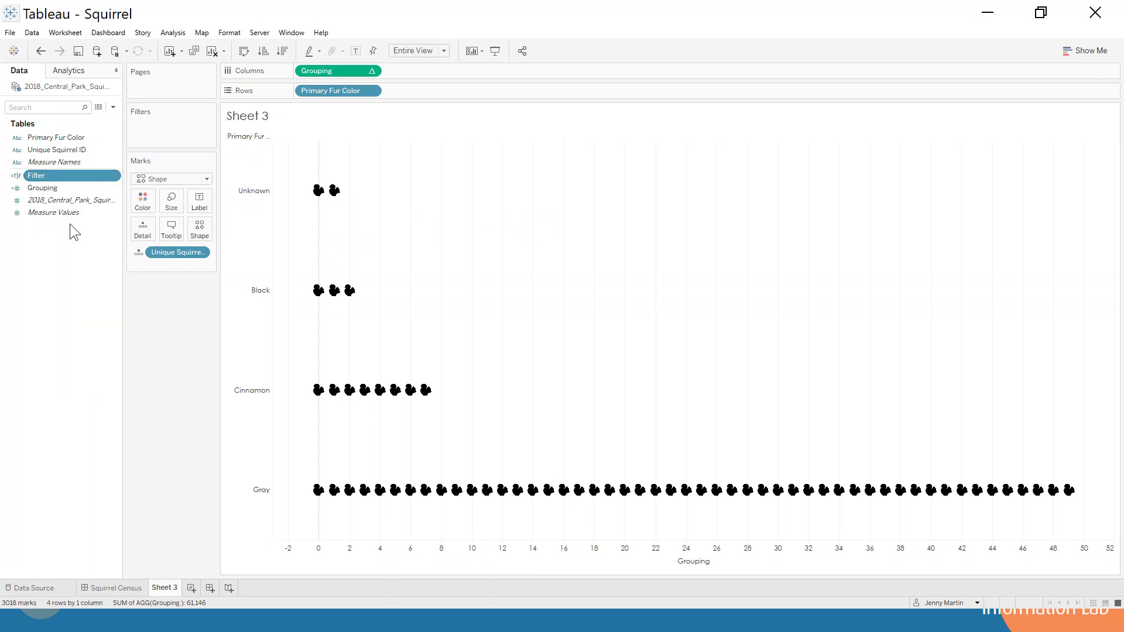
scroll(157, 236, up, 5)
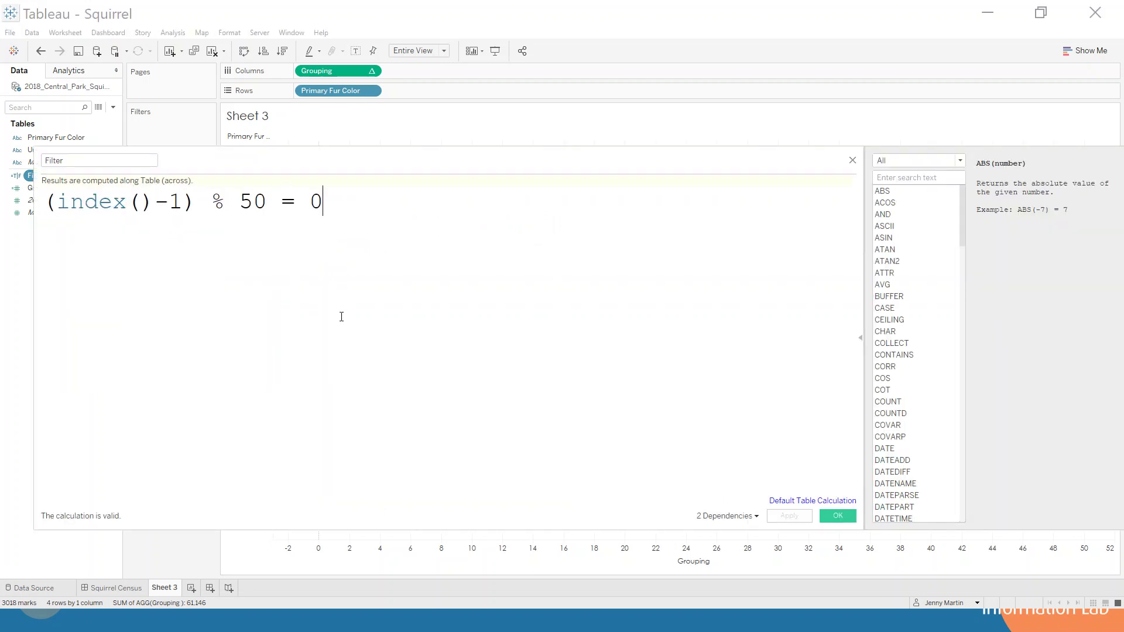
click(215, 202)
key(End)
Step: Add the Filter calculation to the Filters shelf, keeping only True
click(852, 160)
drag(36, 175, 161, 117)
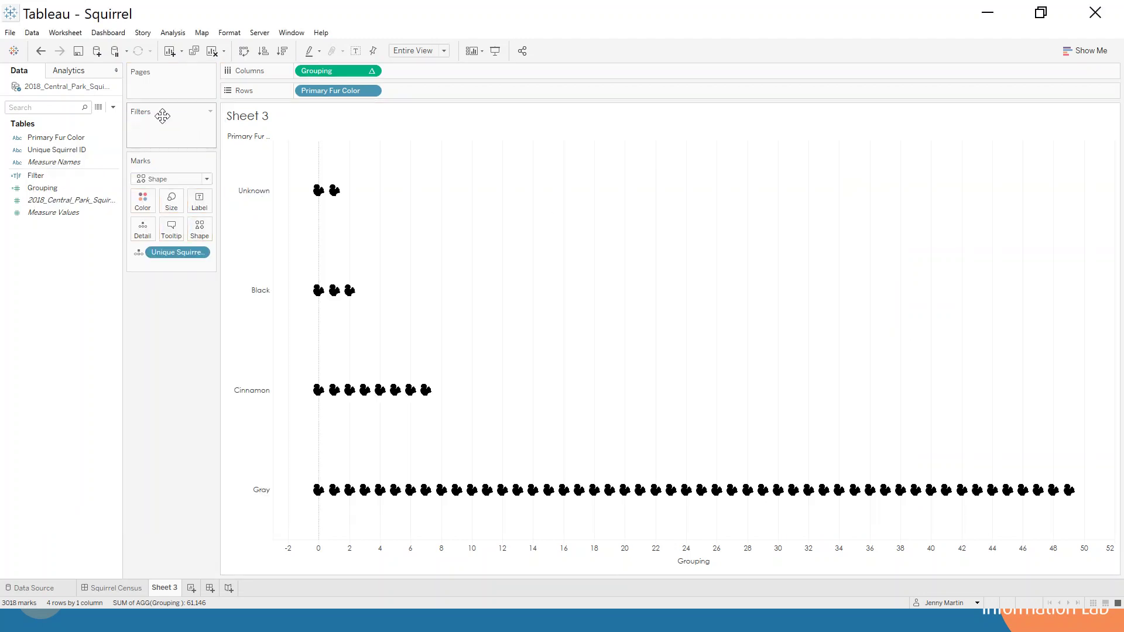
drag(55, 170, 162, 132)
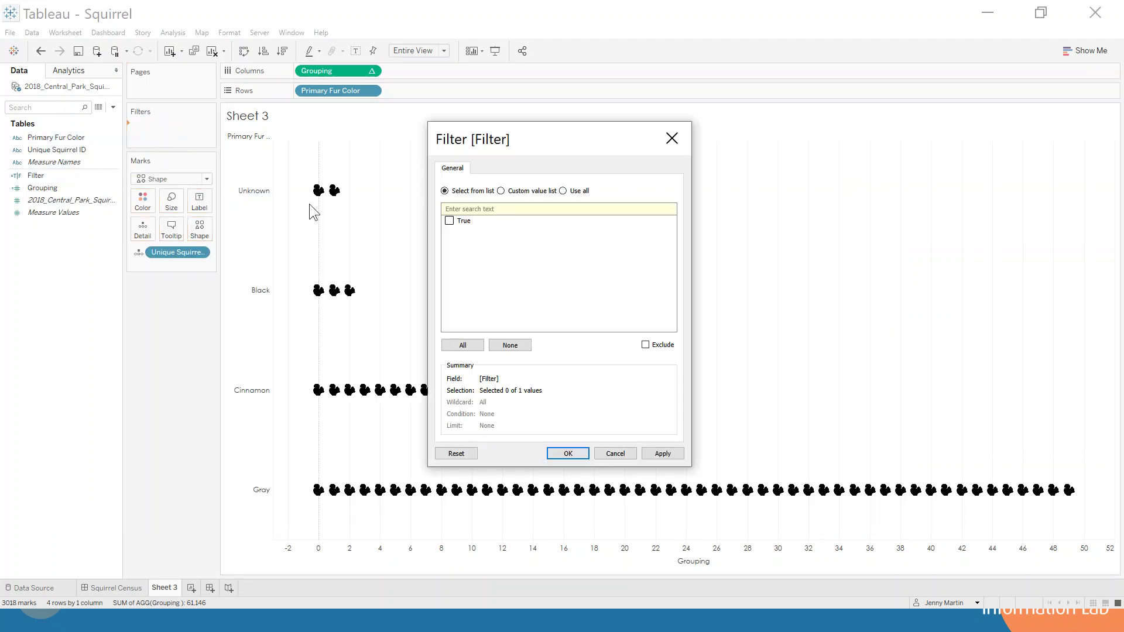
click(449, 221)
click(566, 453)
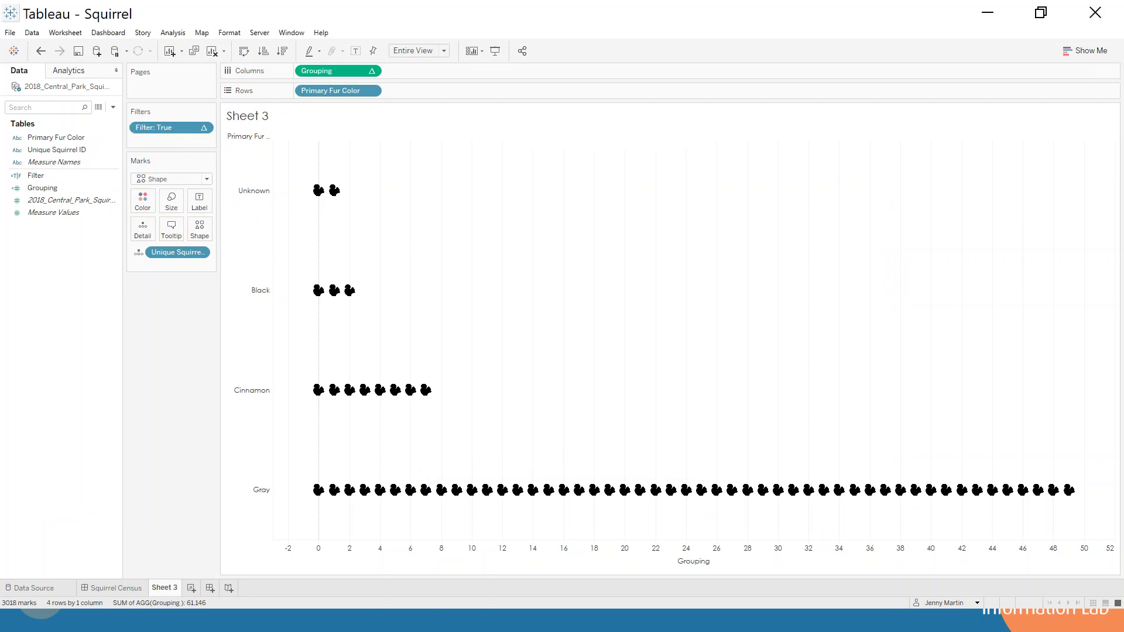
Step: Compute the Filter along Unique Squirrel ID, leaving 63 marks
right_click(178, 127)
mouse_move(214, 181)
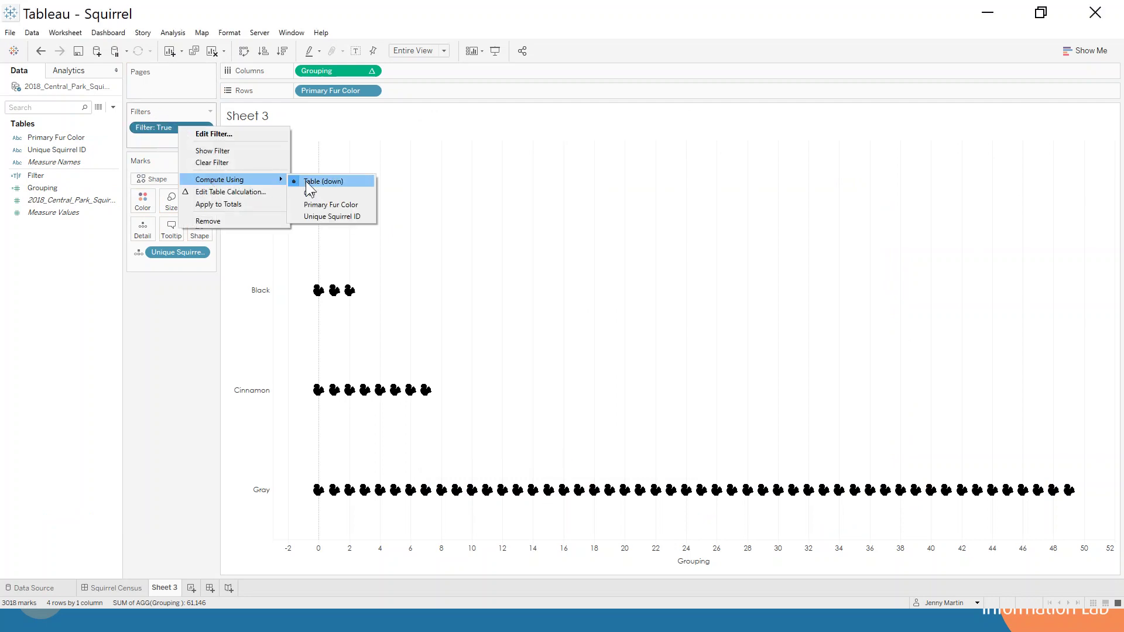
click(348, 214)
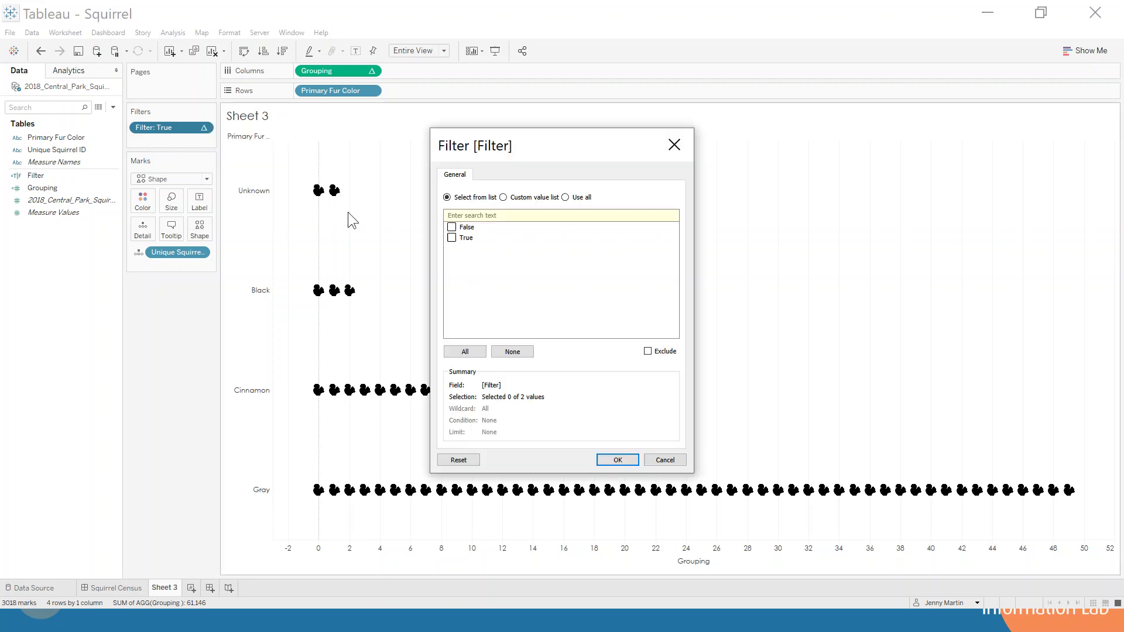
click(618, 460)
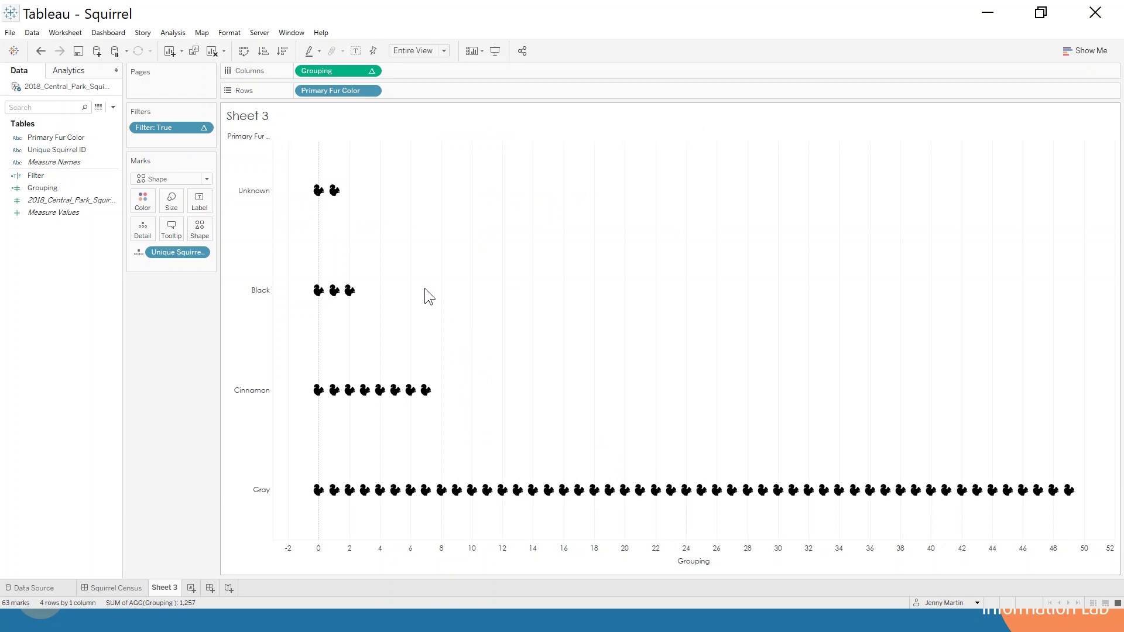
Step: Resize the squirrel icons to a moderate size using the Size slider
click(171, 202)
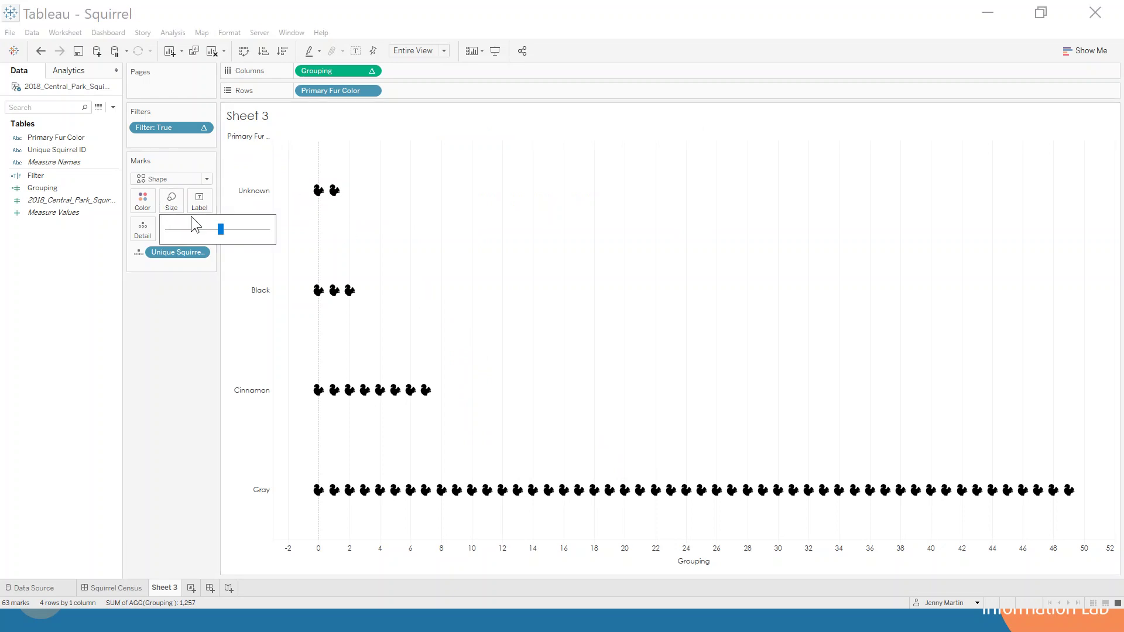
drag(223, 230, 246, 238)
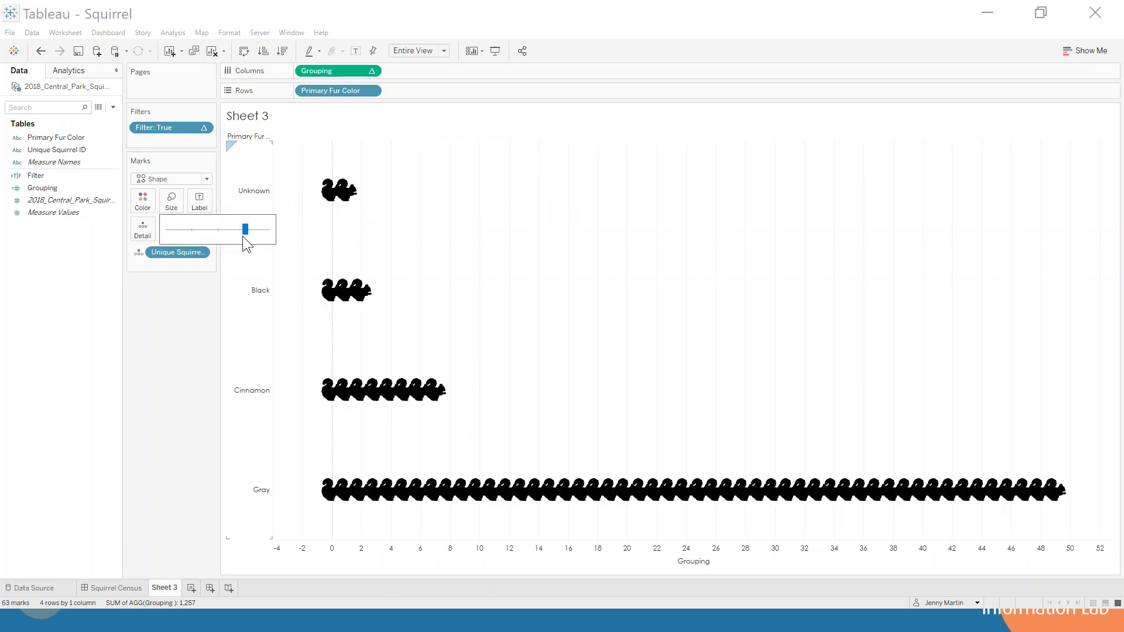
drag(230, 232, 230, 232)
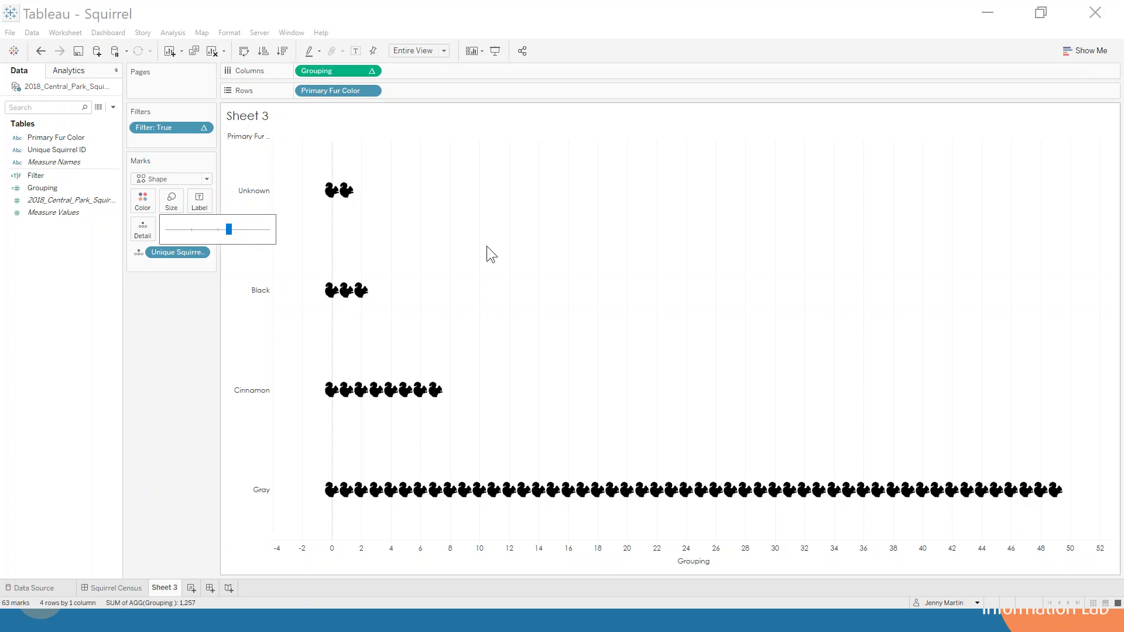
click(447, 255)
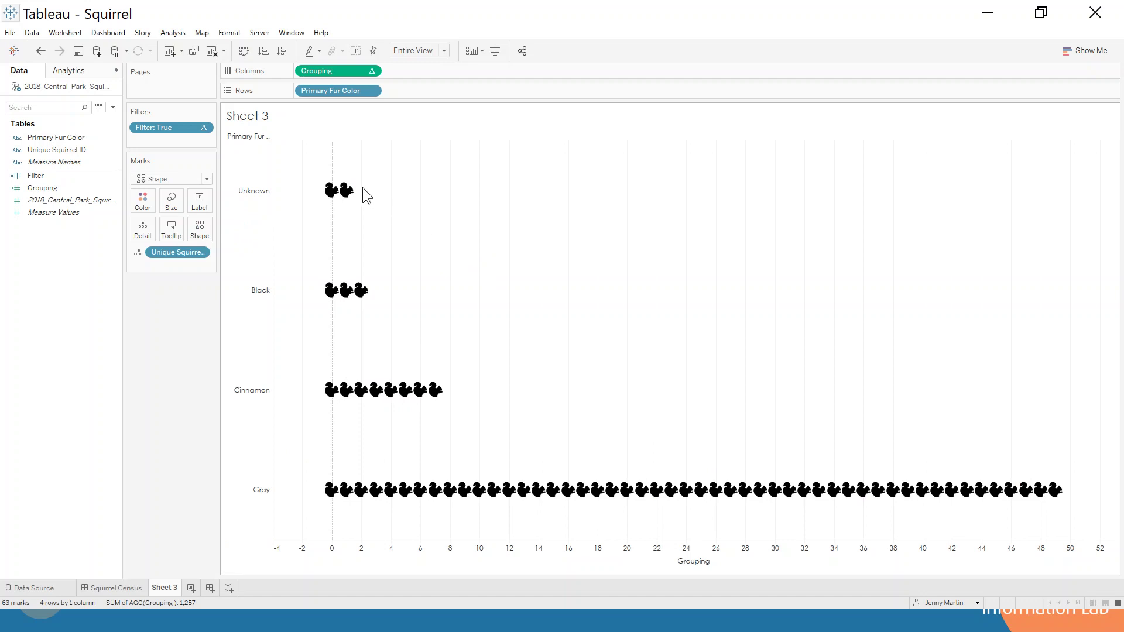
mouse_move(336, 196)
click(51, 150)
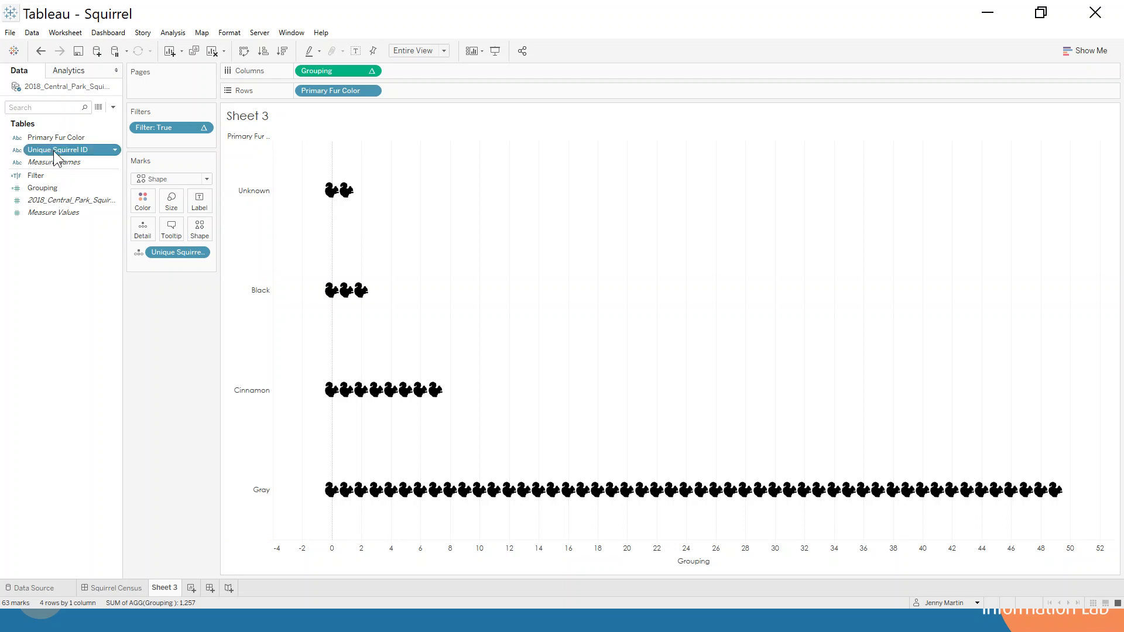
Step: Label the marks with CNTD(Unique Squirrel ID) via the Drop Field dialog
drag(54, 150, 191, 209)
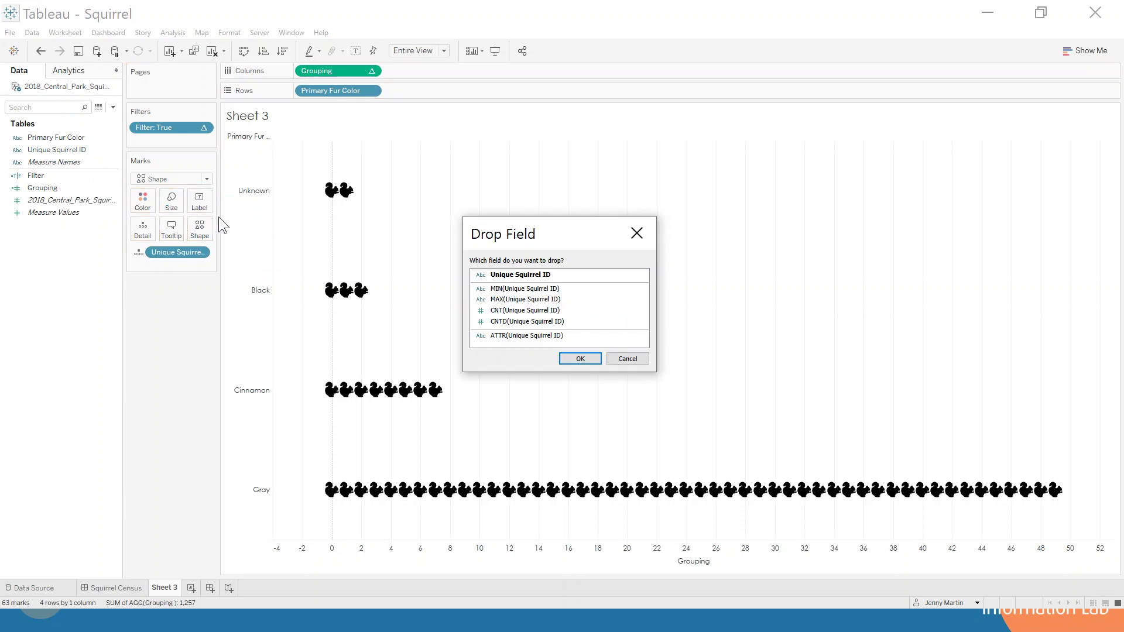
click(551, 322)
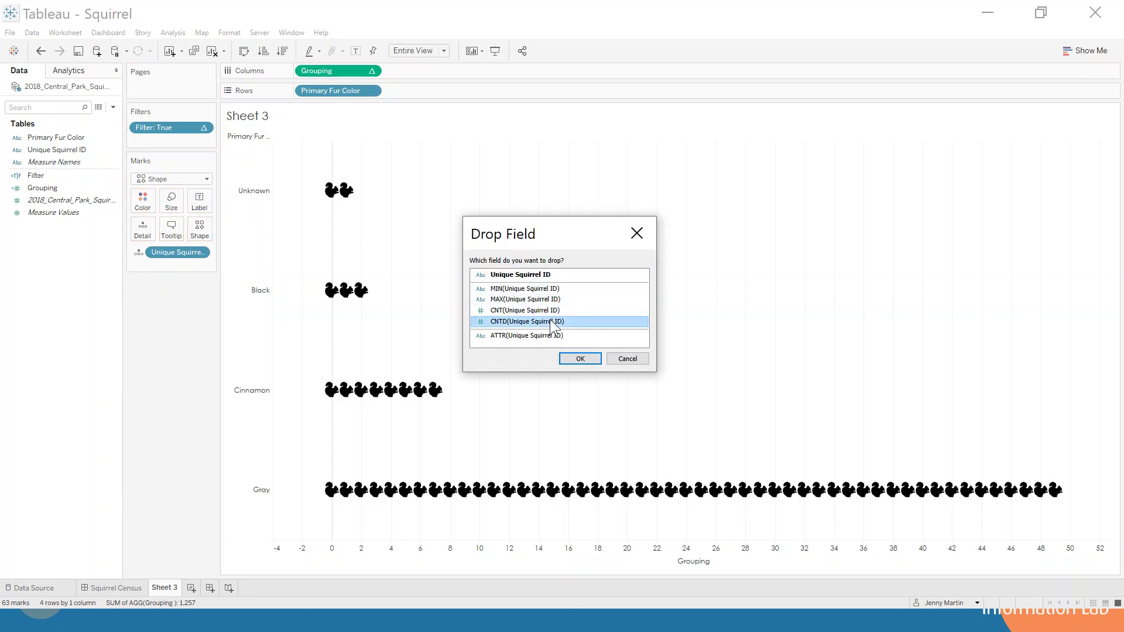
click(579, 359)
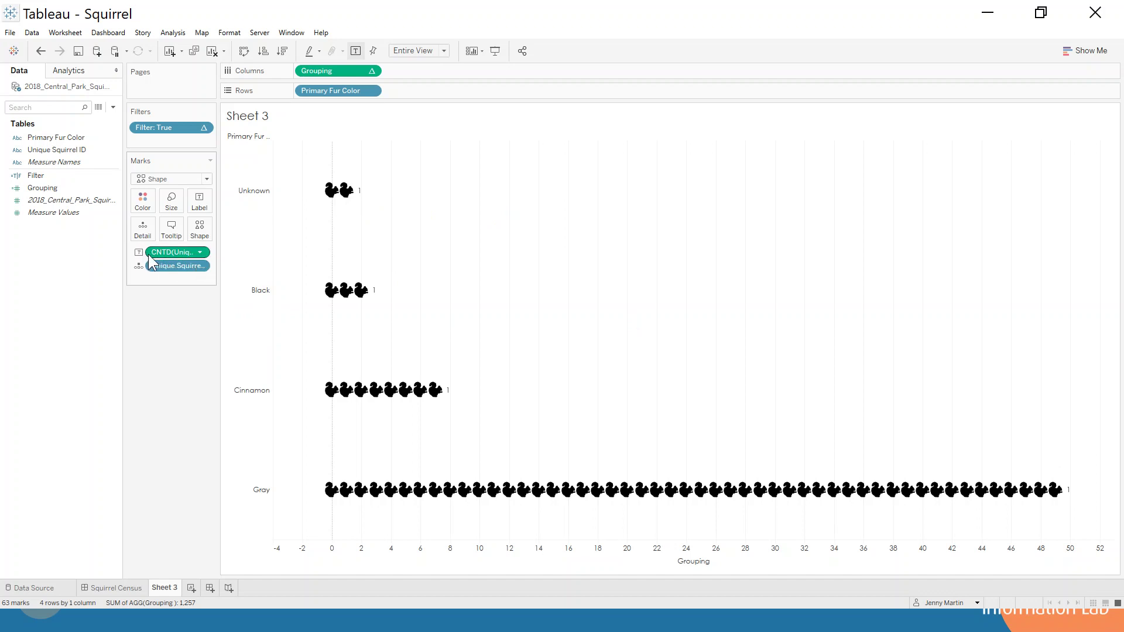
Step: Wrap the count label in WINDOW_SUM() by editing the pill inline
double_click(149, 254)
key(Home)
text(wind)
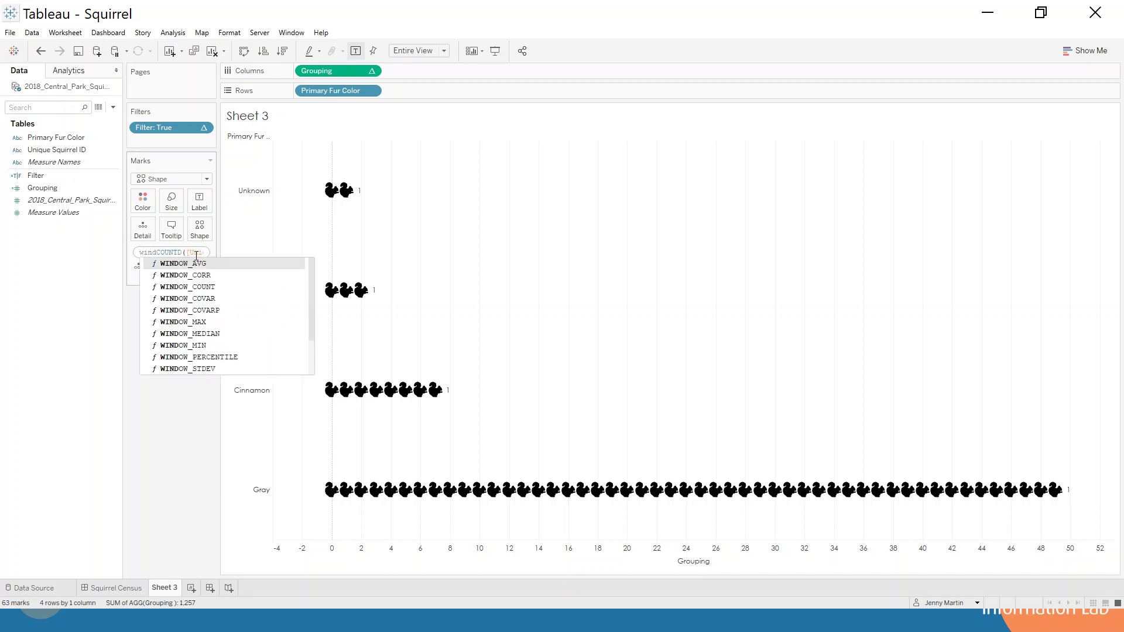
text(ow_sum()
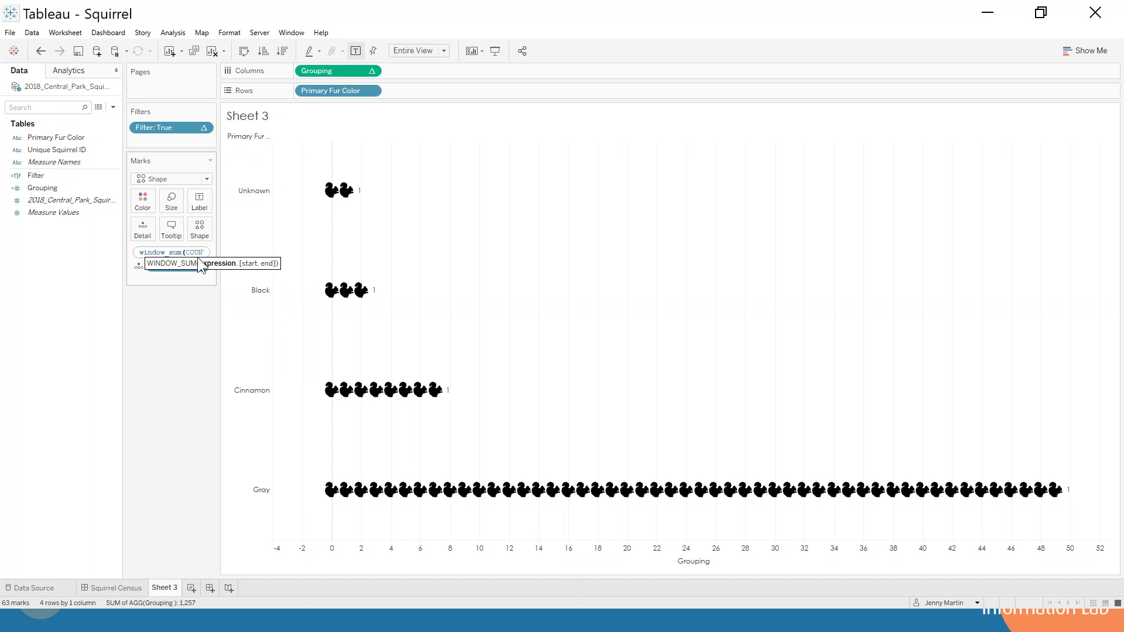
click(188, 290)
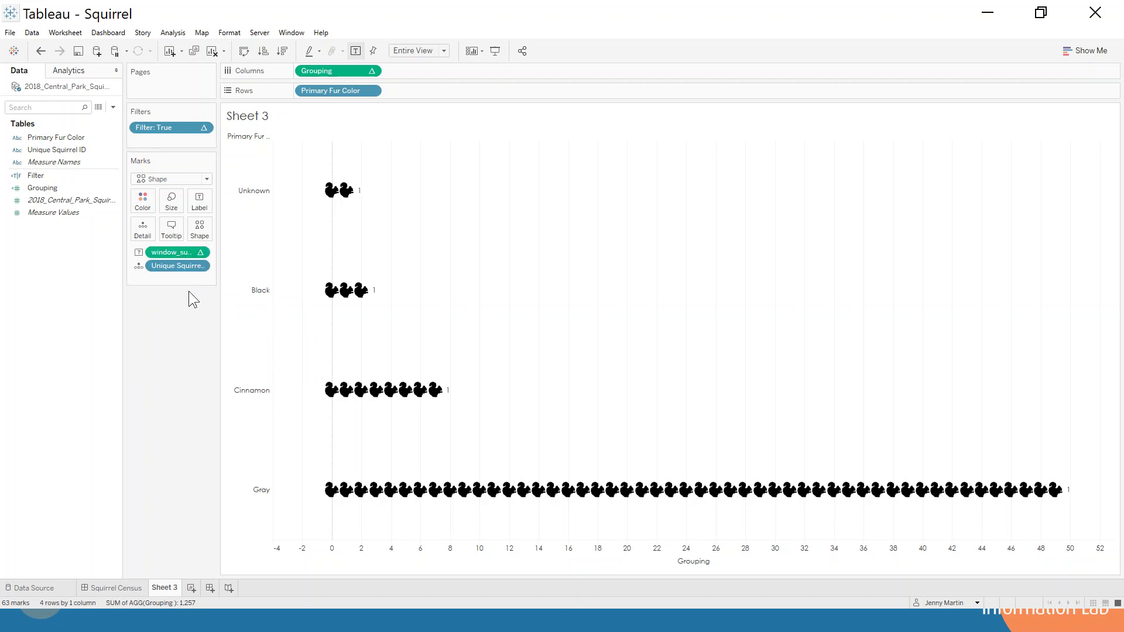
Step: Compute the window sum along Unique Squirrel ID, giving totals 55, 103, 392 and 2,468
right_click(171, 254)
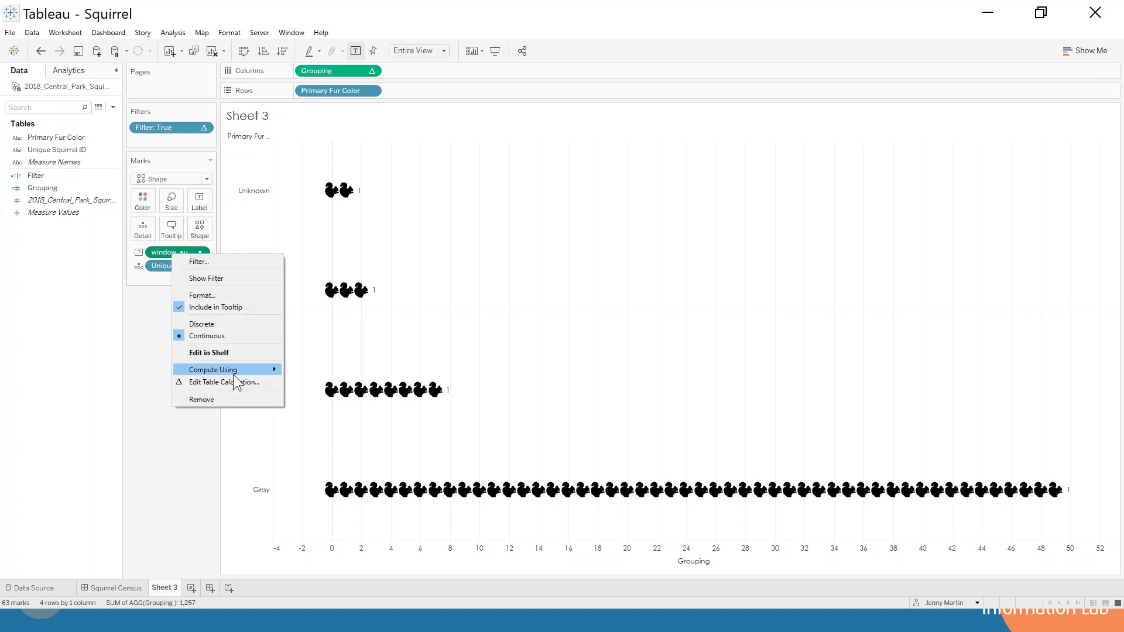
mouse_move(231, 371)
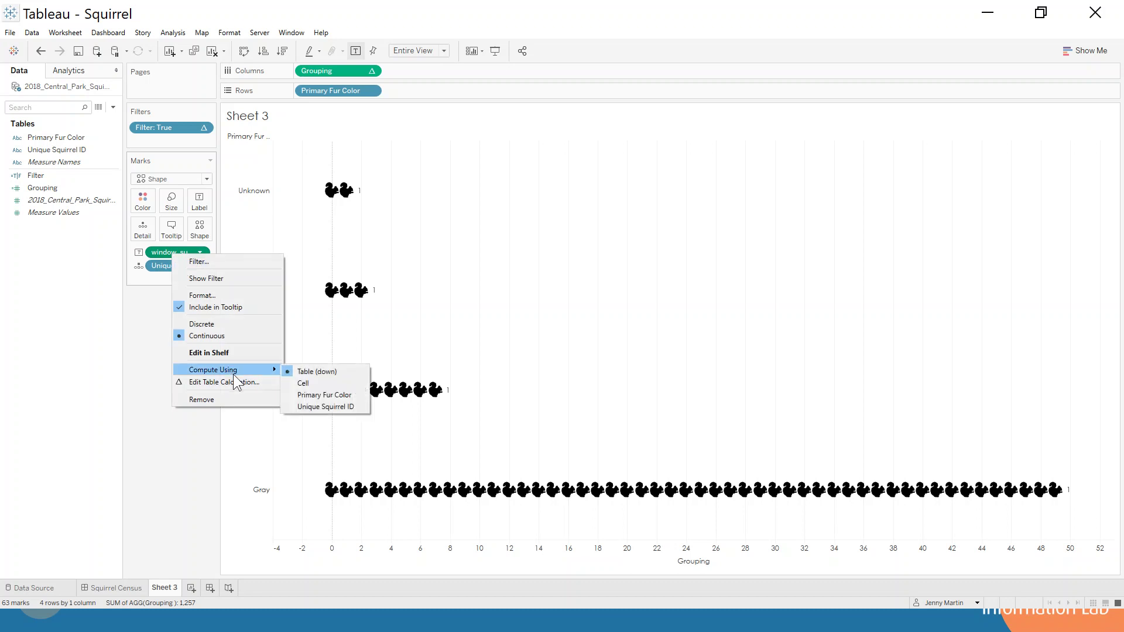
click(328, 405)
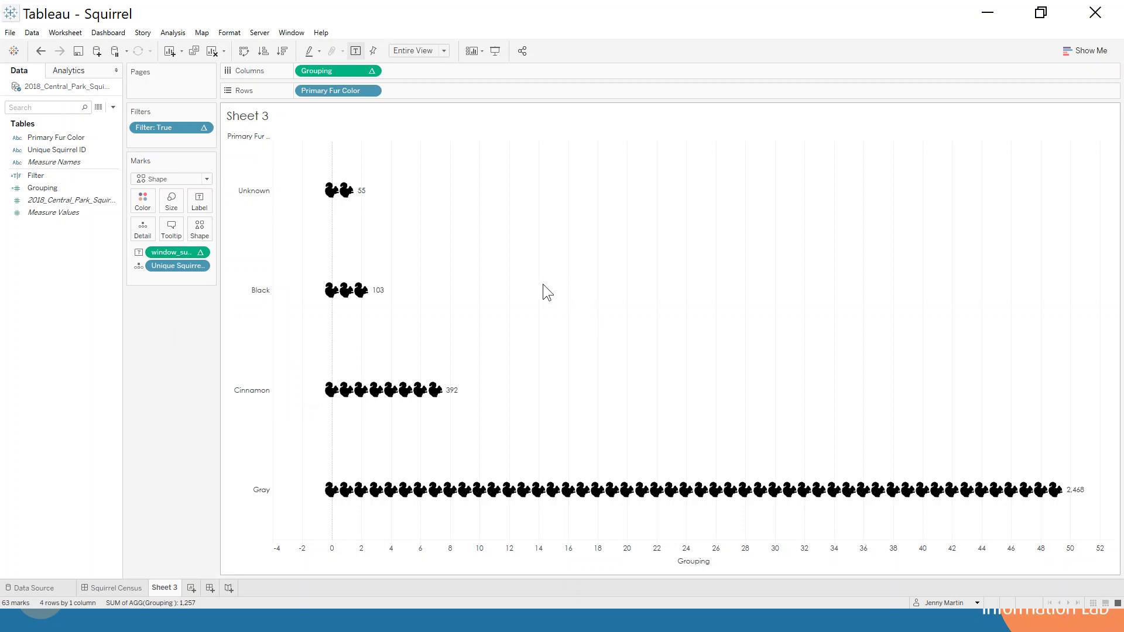
Step: Go to the Squirrel Census dashboard and select its unit chart and legend containers
click(132, 590)
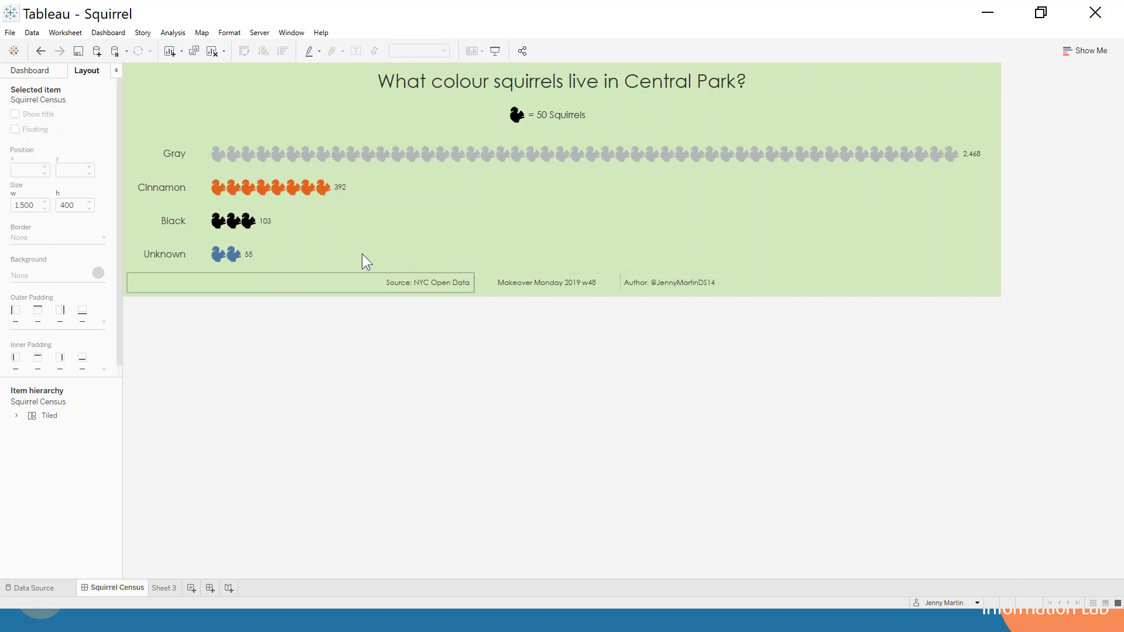
click(393, 218)
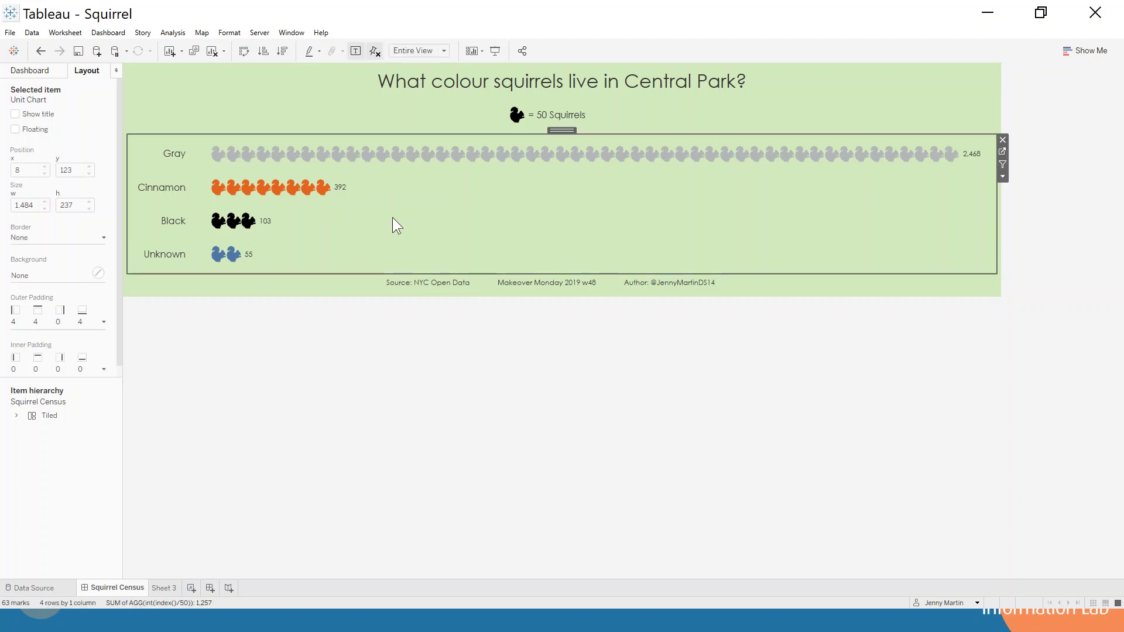
click(581, 101)
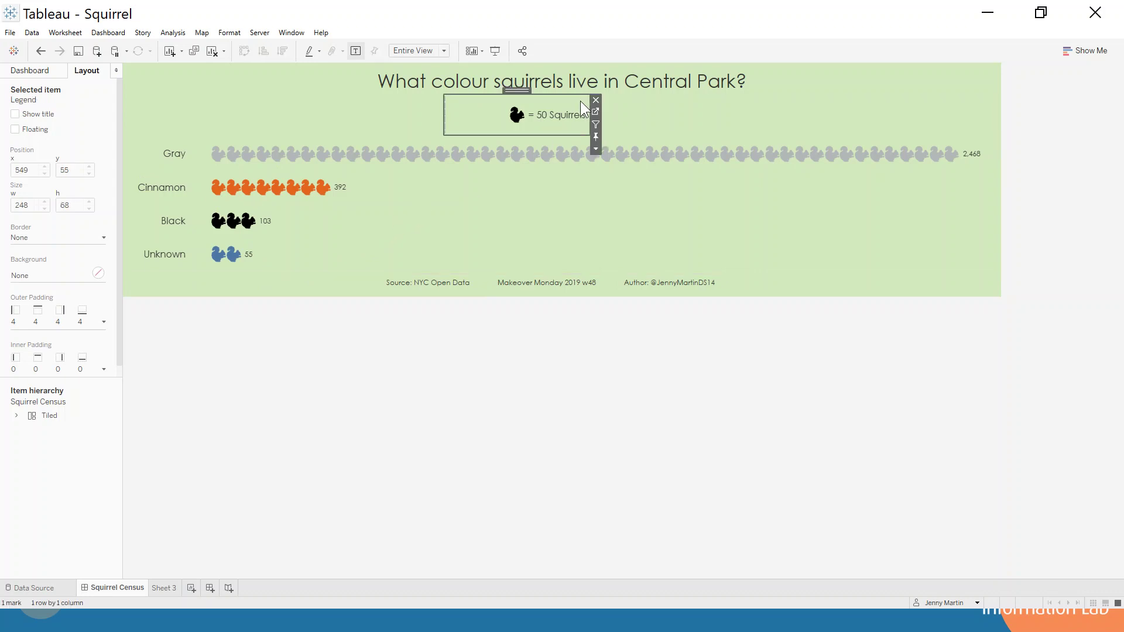
click(595, 111)
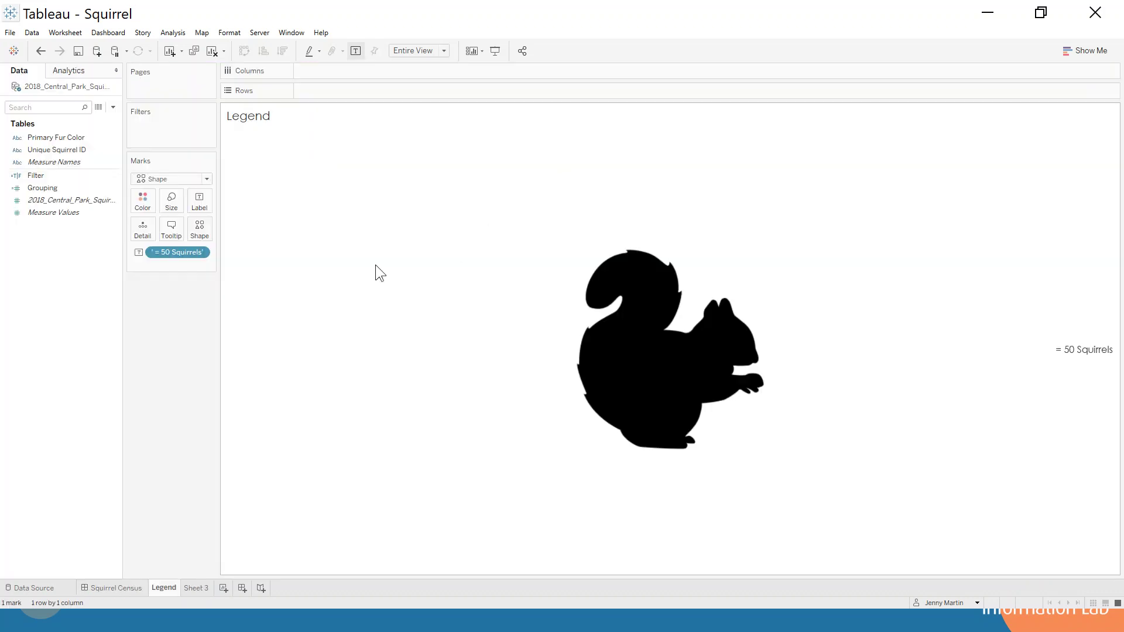
double_click(181, 264)
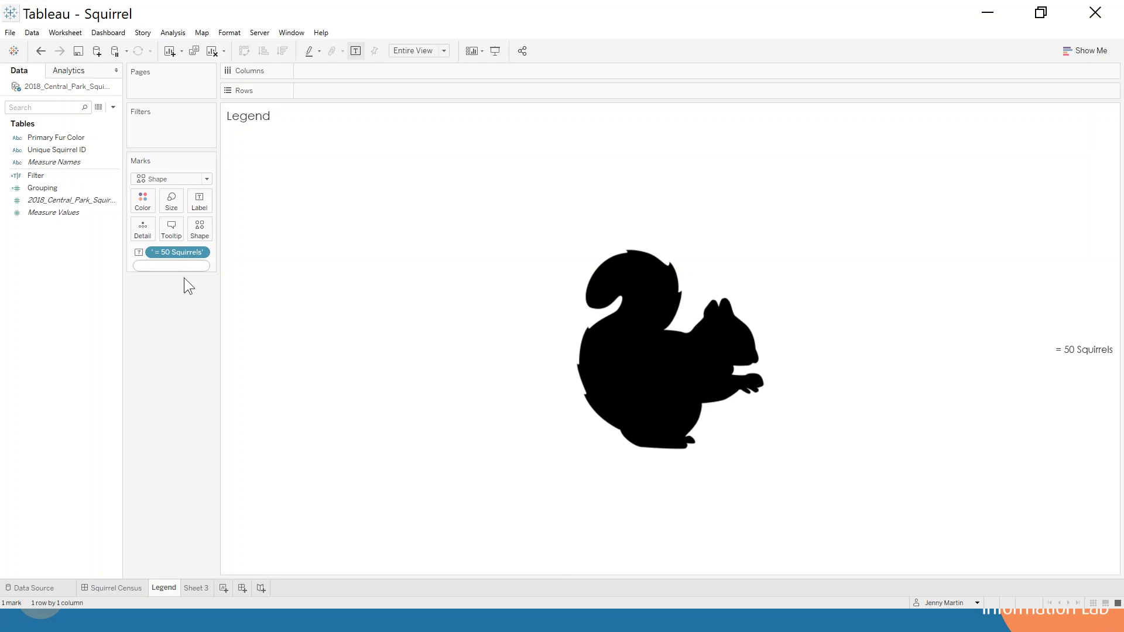
click(182, 179)
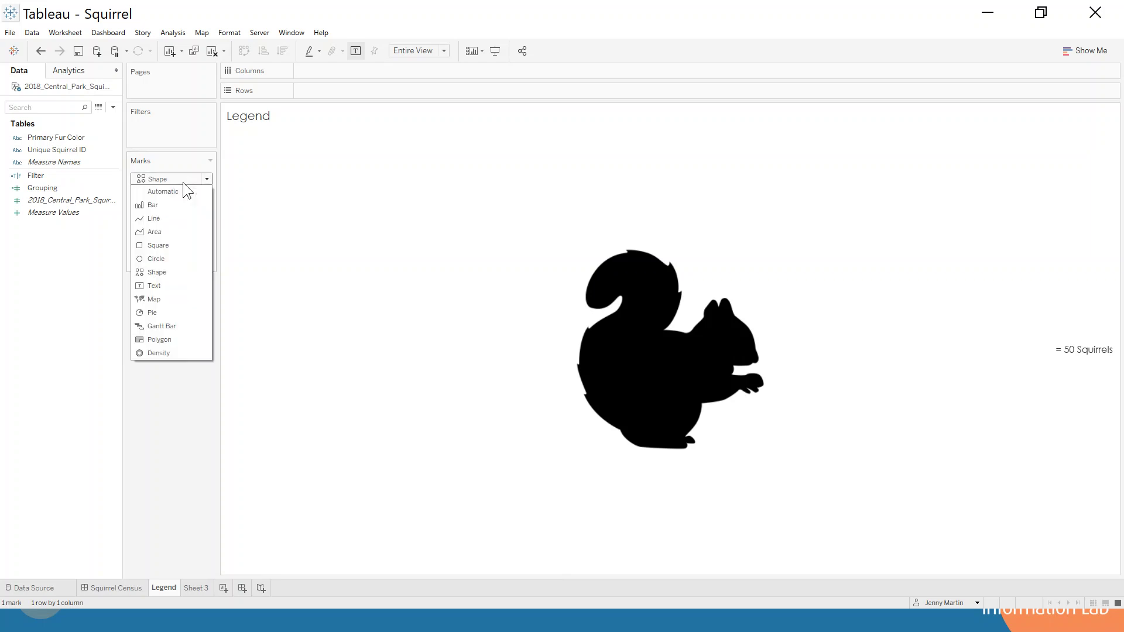
click(439, 268)
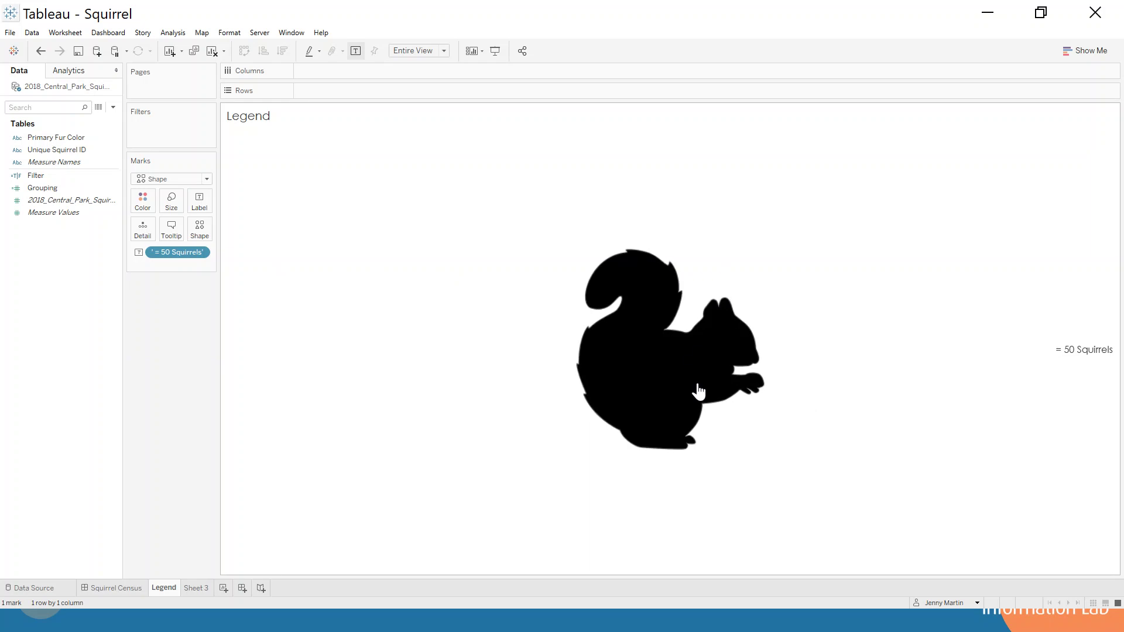
click(120, 587)
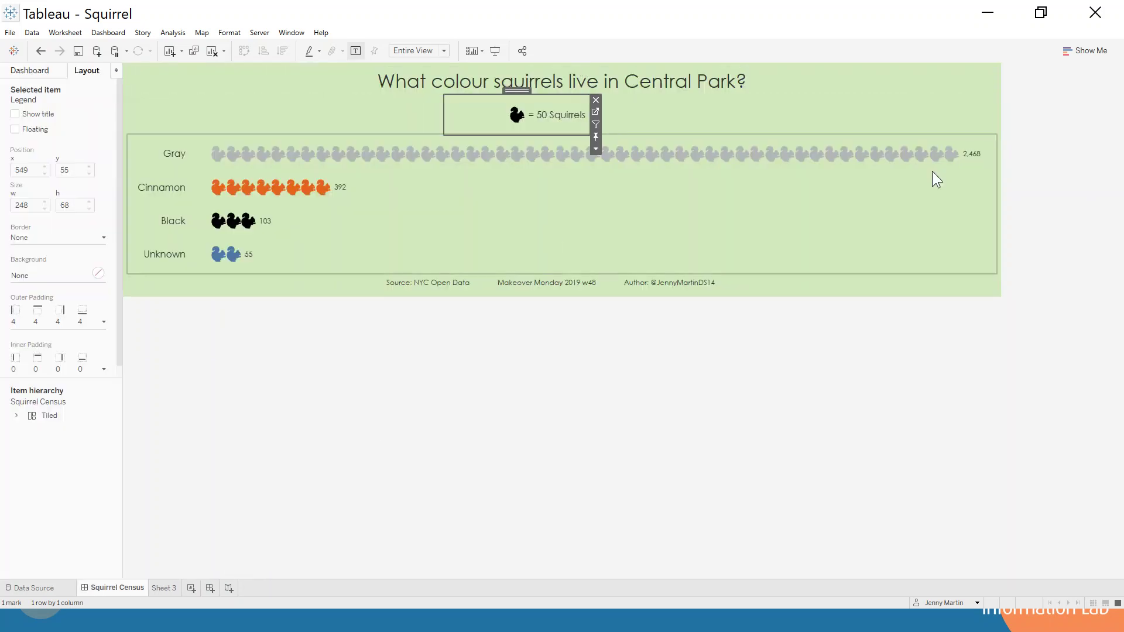
click(1031, 173)
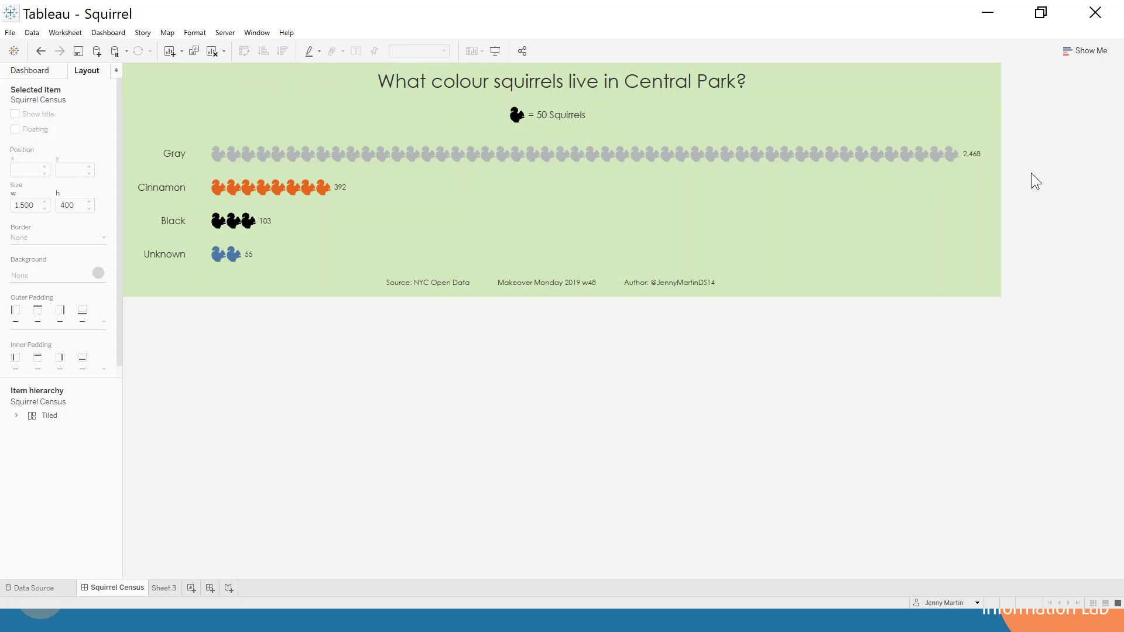